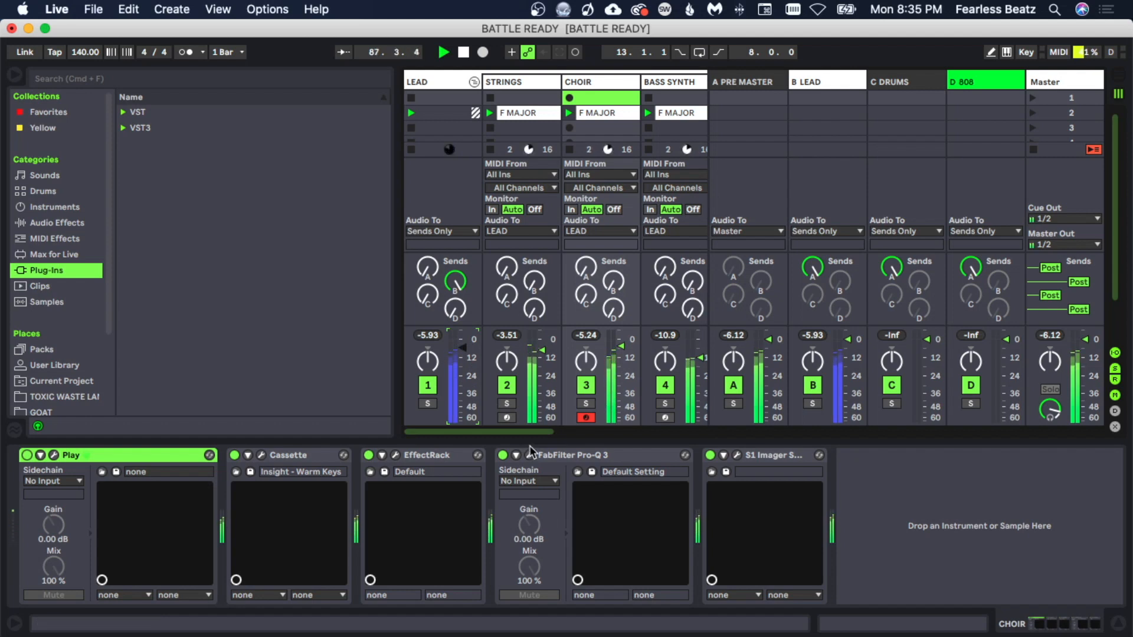
Step: Play back the session to hear the CHOIR track with the ValhallaVintageVerb reverb in its chain
key("space")
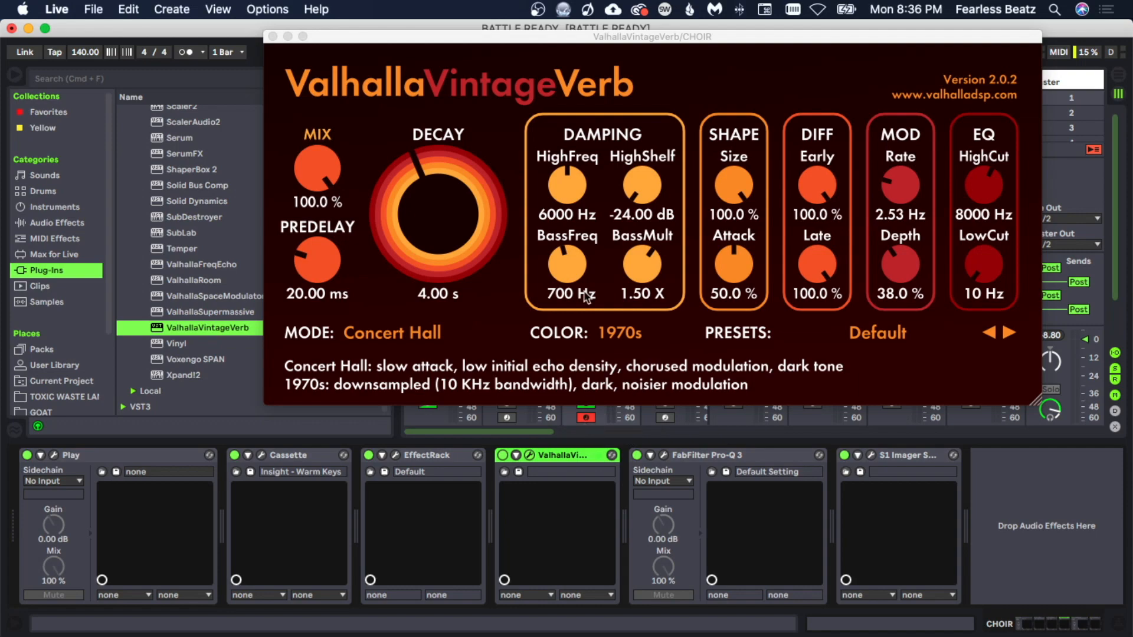
mouse_move(545, 40)
left_mouse_down()
mouse_move(640, 58)
mouse_move(901, 64)
mouse_move(957, 175)
mouse_move(656, 50)
mouse_move(555, 51)
left_mouse_up()
key("space")
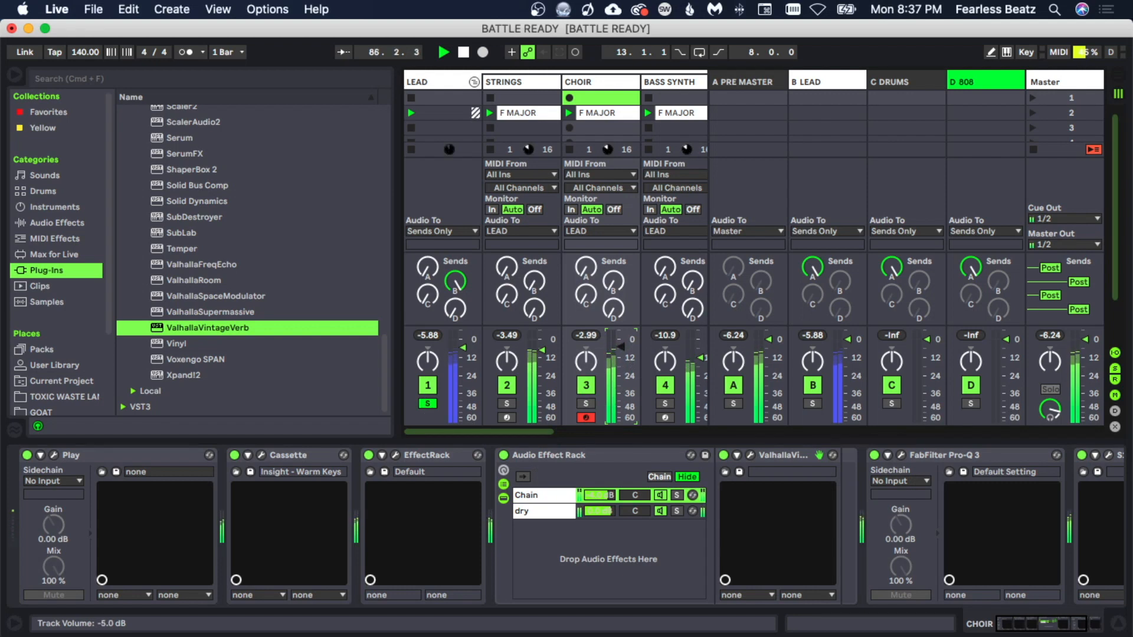
key("space")
left_click_drag(526, 435, 551, 436)
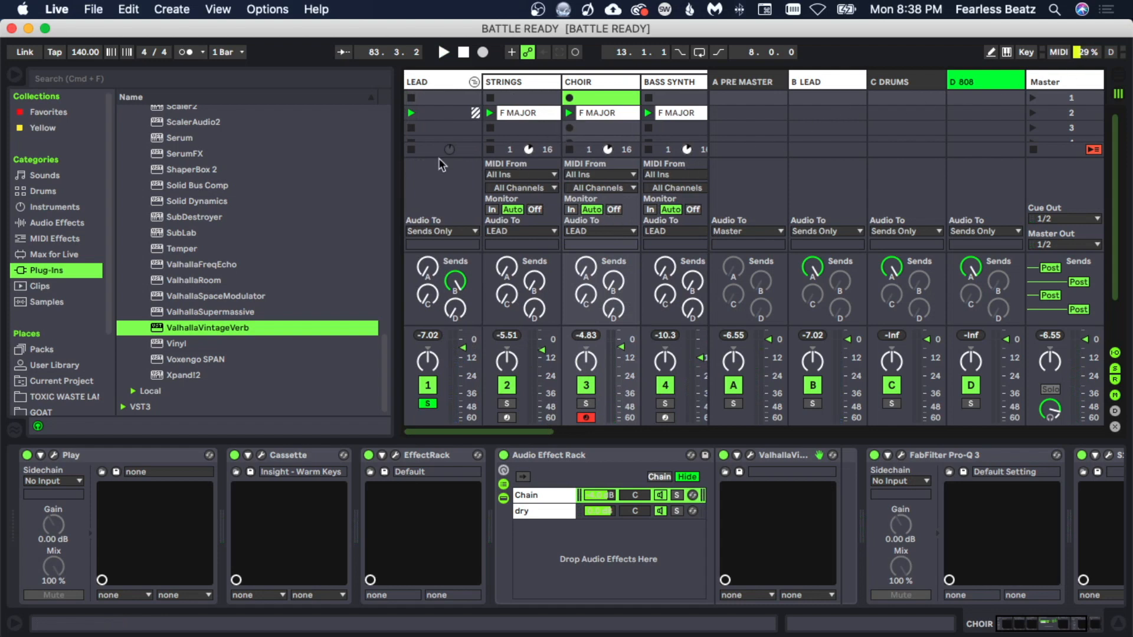
Step: Save the Live Set as a new version named BATTLE READY2 in the BATTLE READY Project folder
left_click(91, 13)
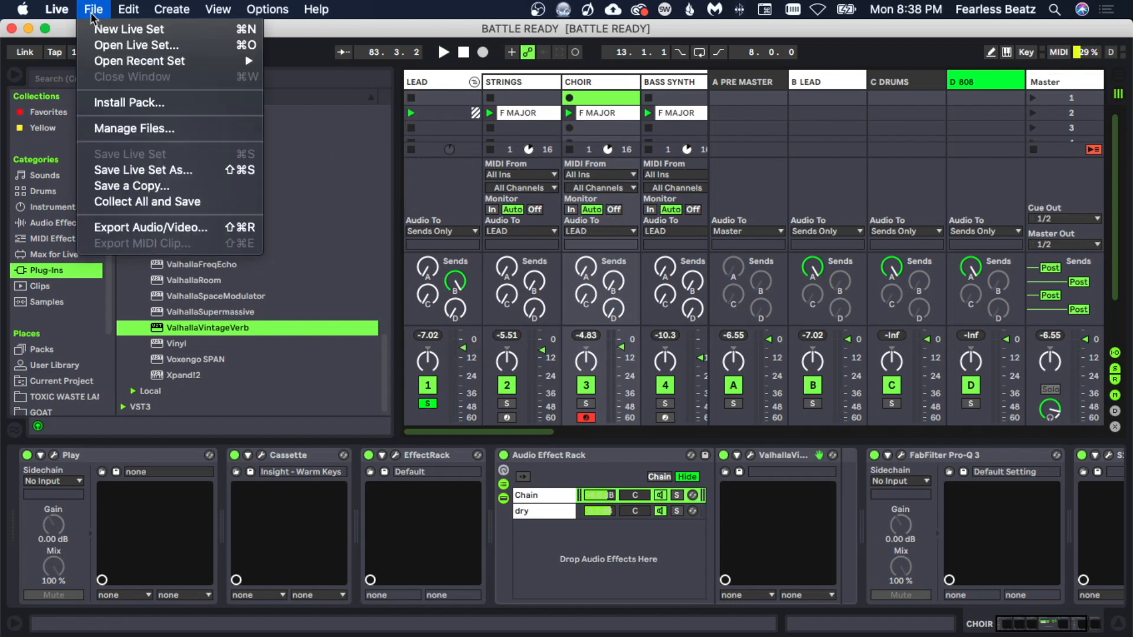
left_click(159, 170)
left_click(589, 142)
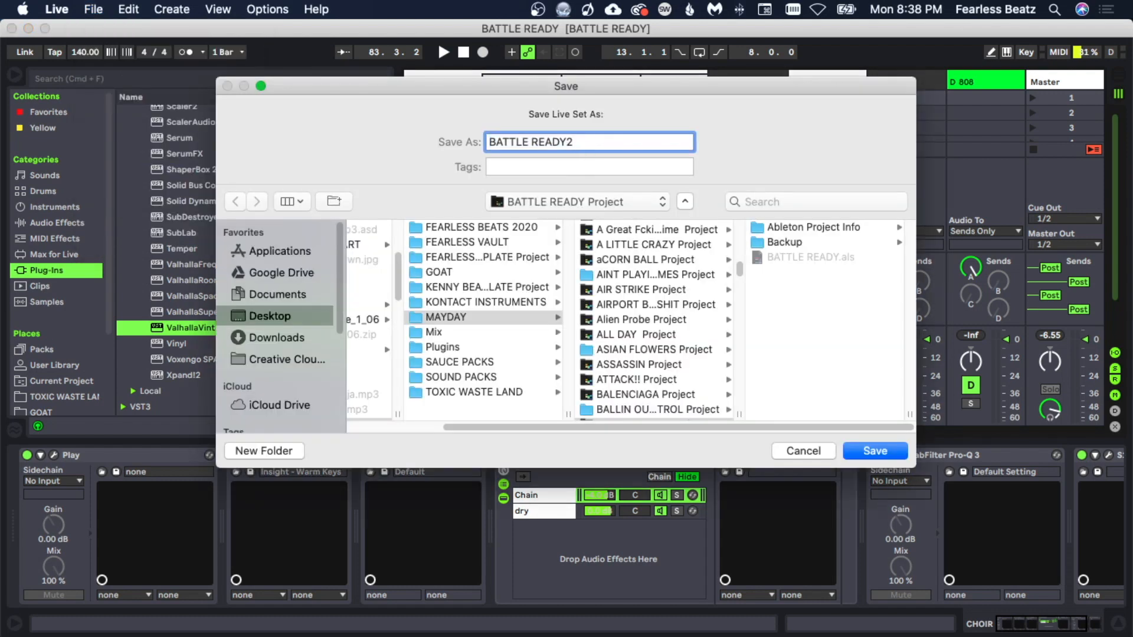
key("Return")
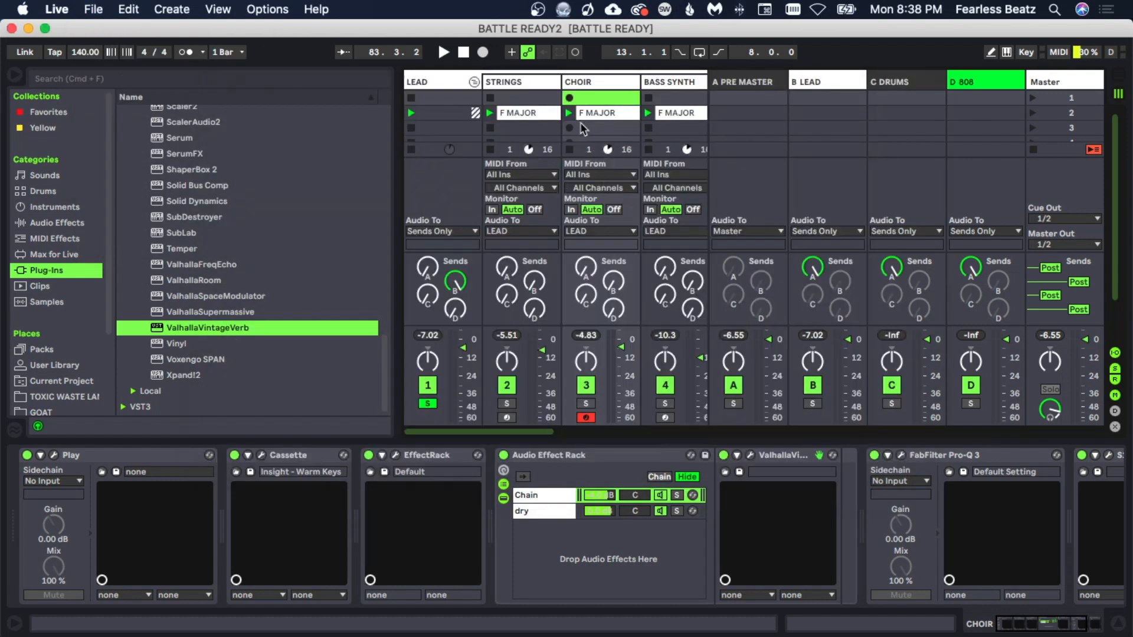
Step: Insert a new MIDI track between the PIANO and Kick tracks and name it backups
left_click(581, 126)
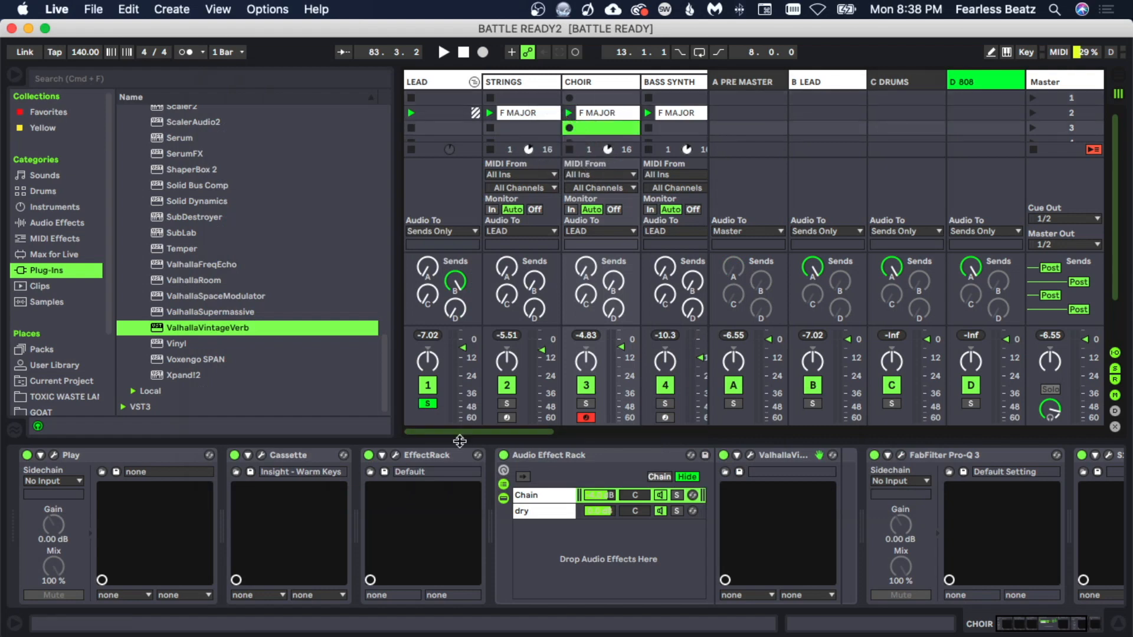
scroll(460, 434, "right", 3)
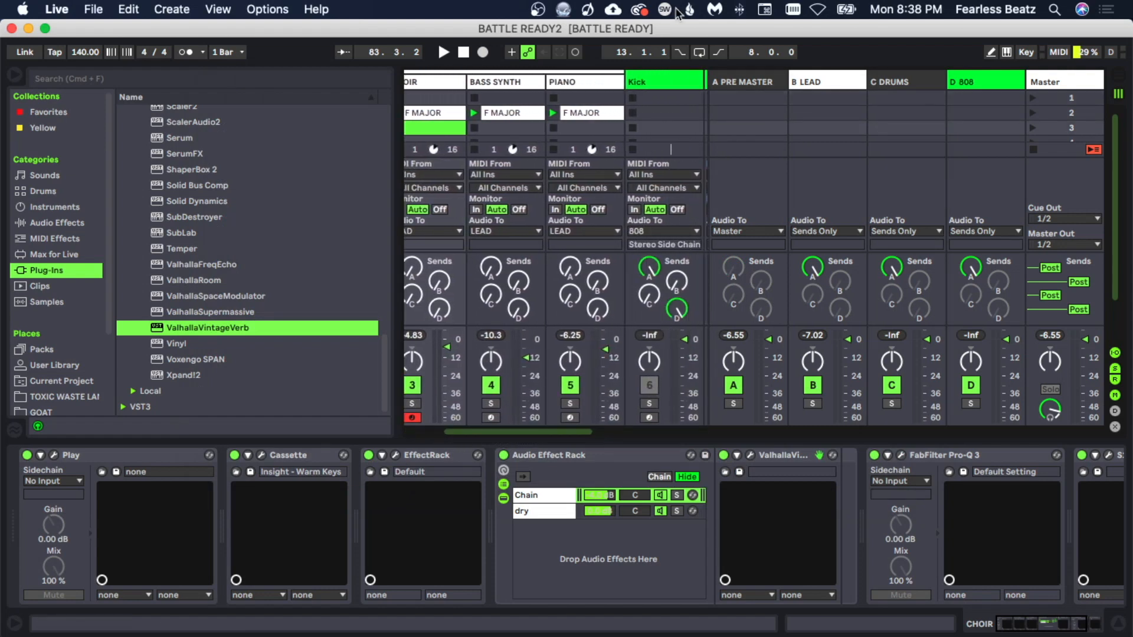
key("super+shift+t")
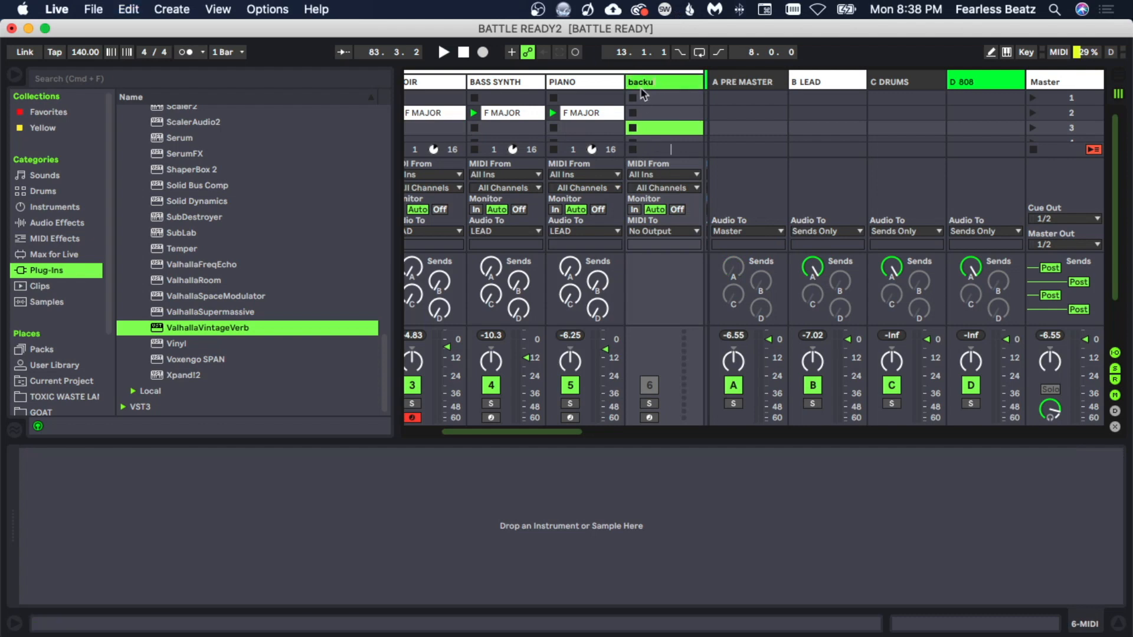
type("ps")
left_click(590, 118)
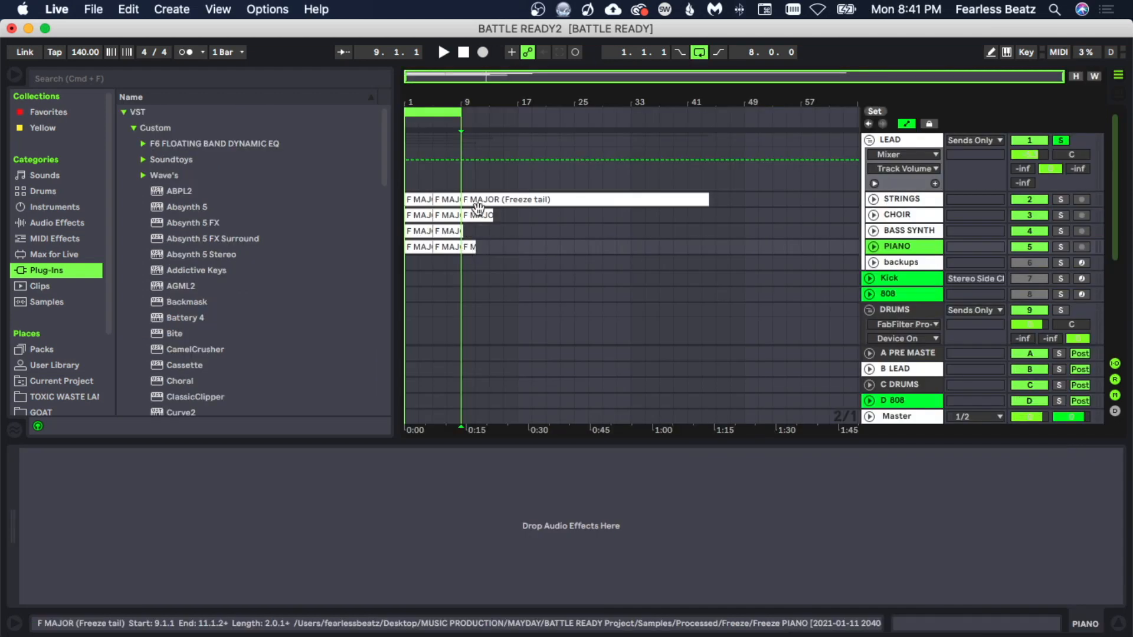
Step: Delete the leftover freeze-tail clips after bar 9 on the STRINGS, CHOIR and PIANO tracks
key("Delete")
left_click(478, 212)
key("Delete")
left_click(479, 203)
key("Delete")
left_click(462, 230)
key("Delete")
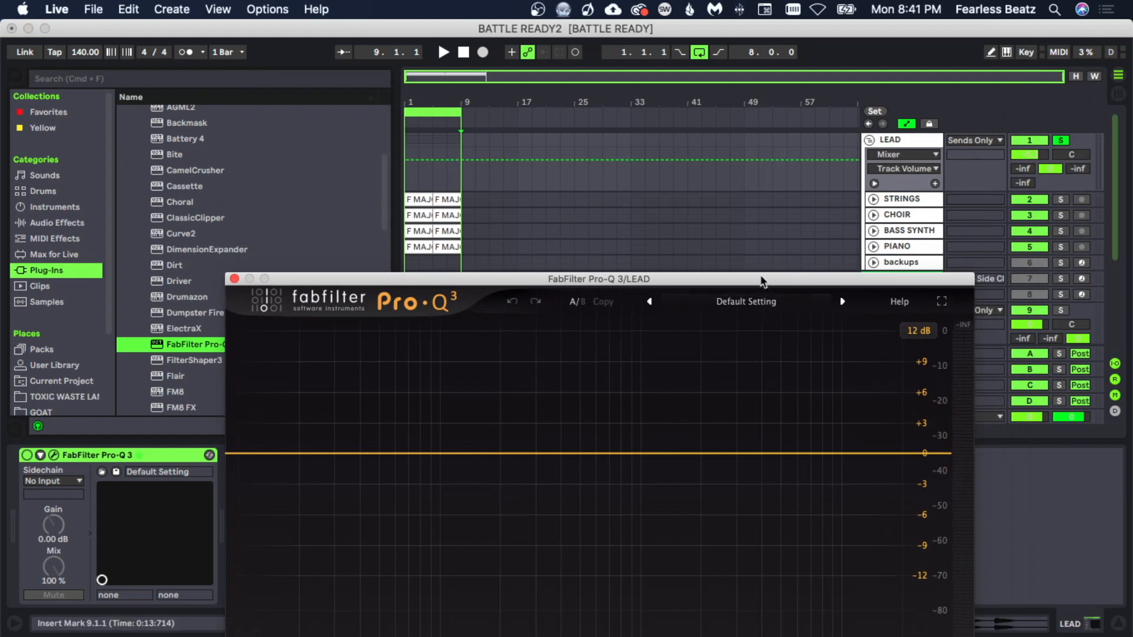
Step: Add a 12 dB/oct Low Cut band in FabFilter Pro-Q 3 on the LEAD group and sweep its frequency upward
left_click_drag(762, 281, 769, 98)
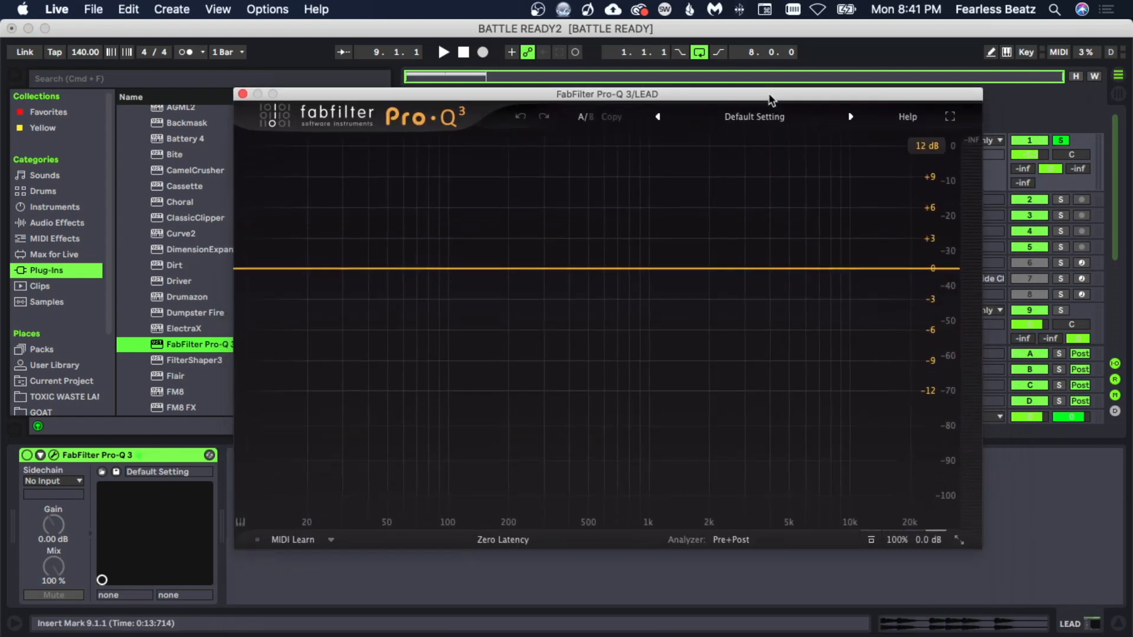
left_click(371, 269)
left_click(287, 466)
left_click(295, 346)
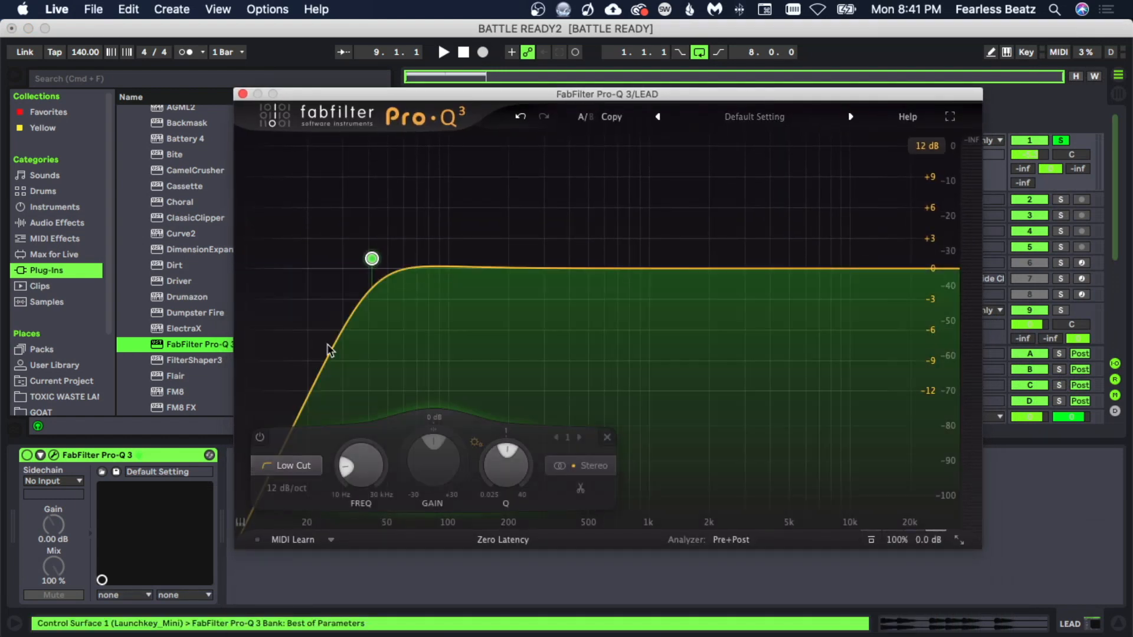
mouse_move(388, 273)
left_click_drag(372, 260, 550, 261)
key("space")
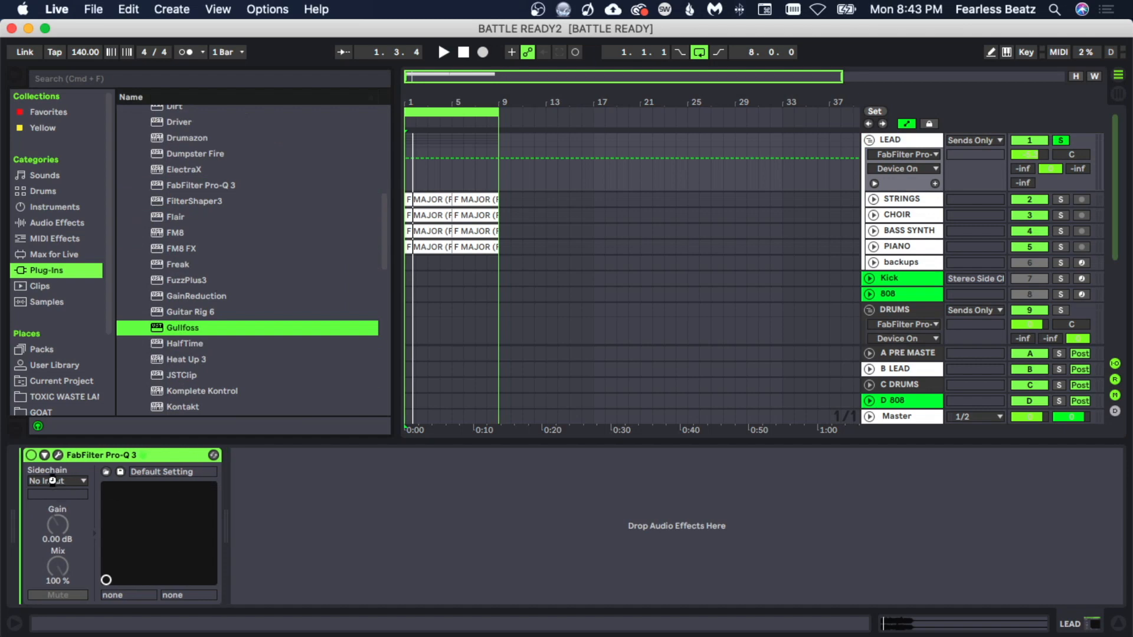
Step: Insert Gullfoss before FabFilter Pro-Q 3 on the LEAD group, with Recover and Tame both at 19%, and audition it
left_click_drag(428, 370, 101, 467)
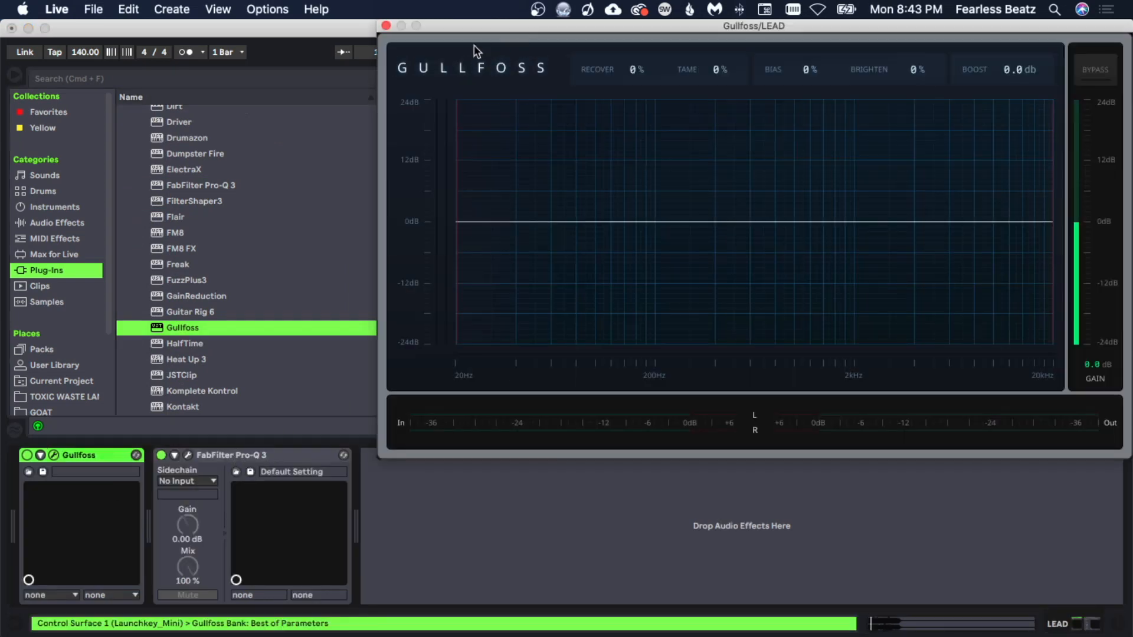
left_click_drag(497, 24, 367, 36)
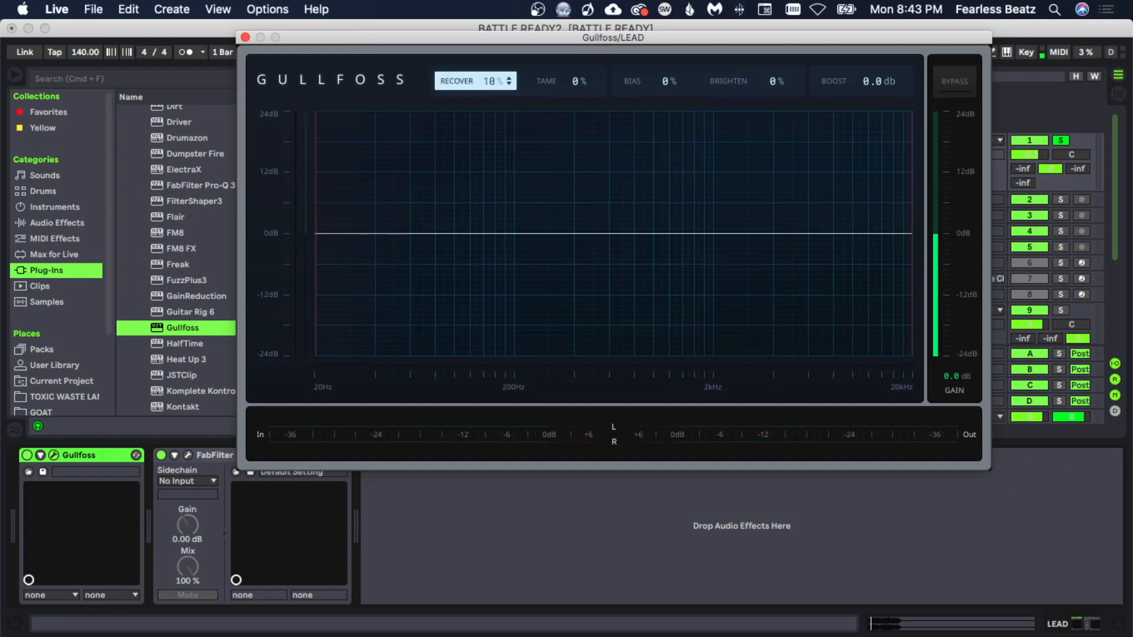
left_click_drag(494, 82, 493, 84)
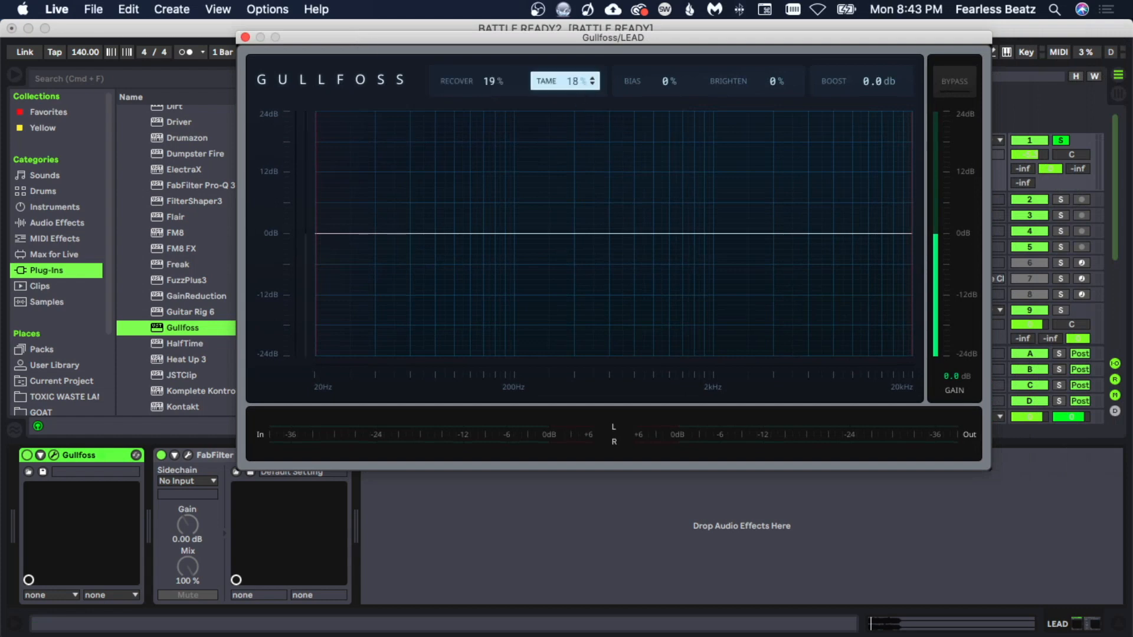
key("space")
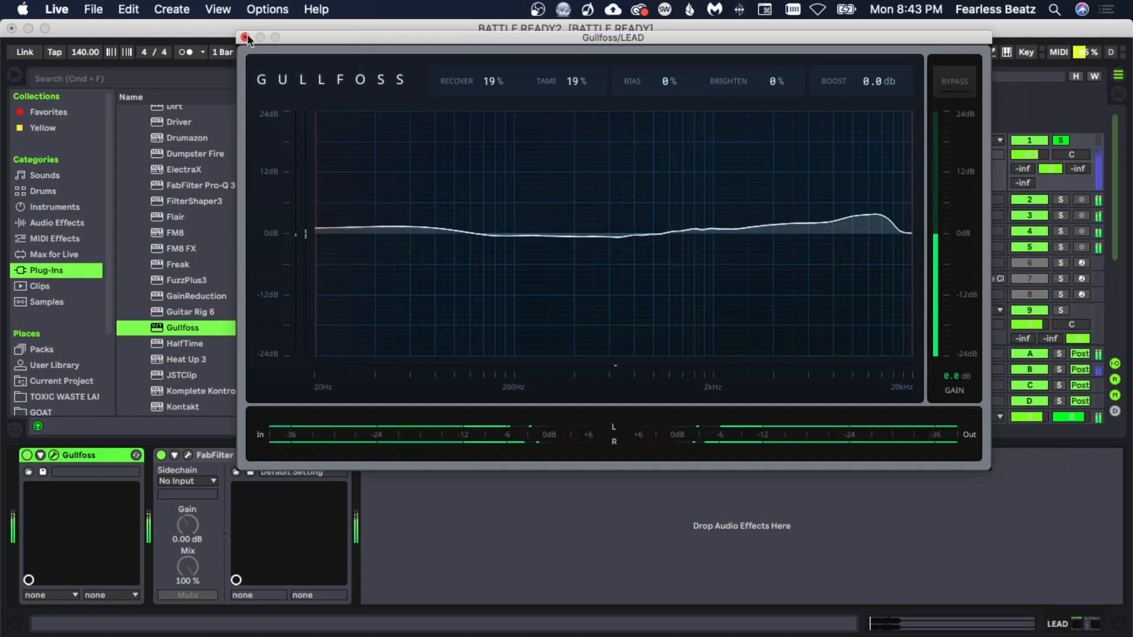
left_click(245, 37)
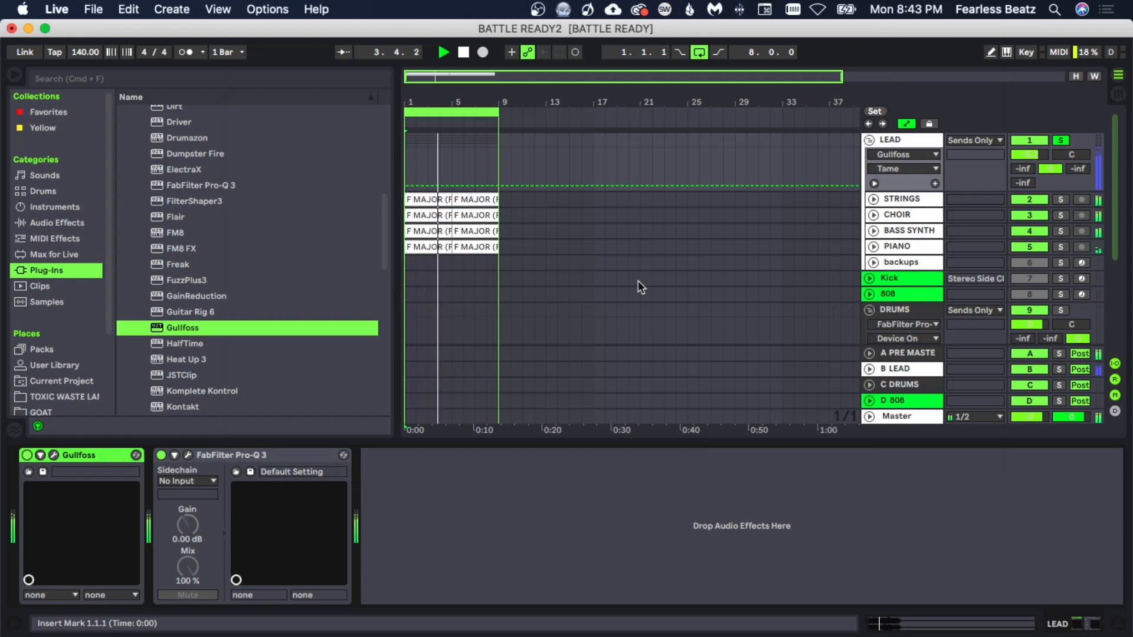
key("space")
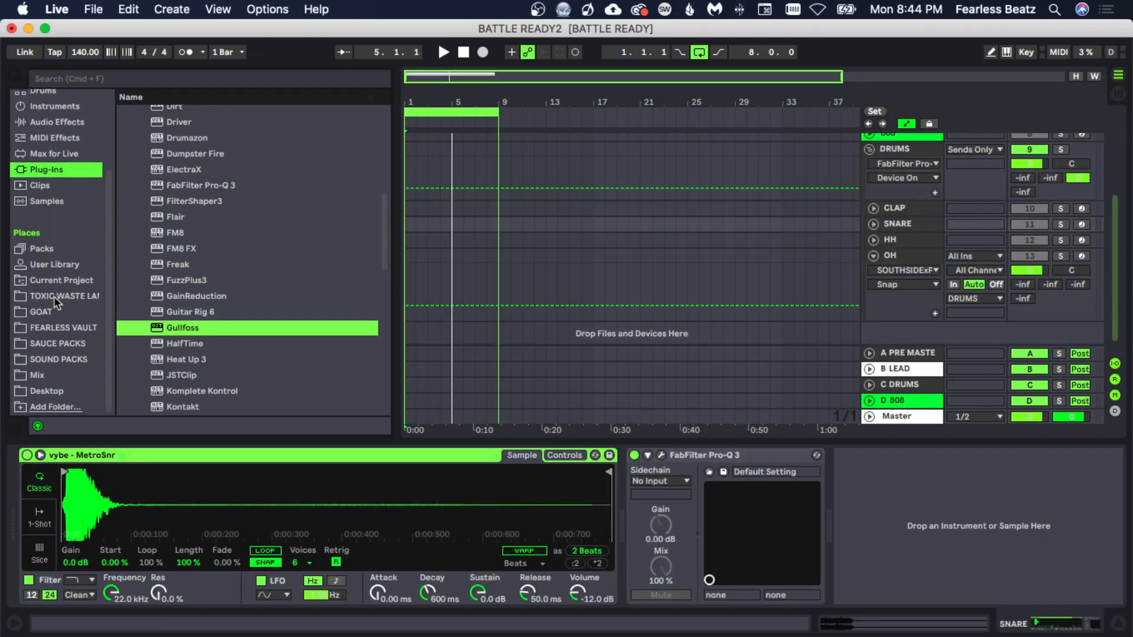
Step: Load MIDNIGHT FEVER SNARE from the TOXIC WASTE LAND folder onto the SNARE track and set its volume to -1.6 dB
left_click(54, 294)
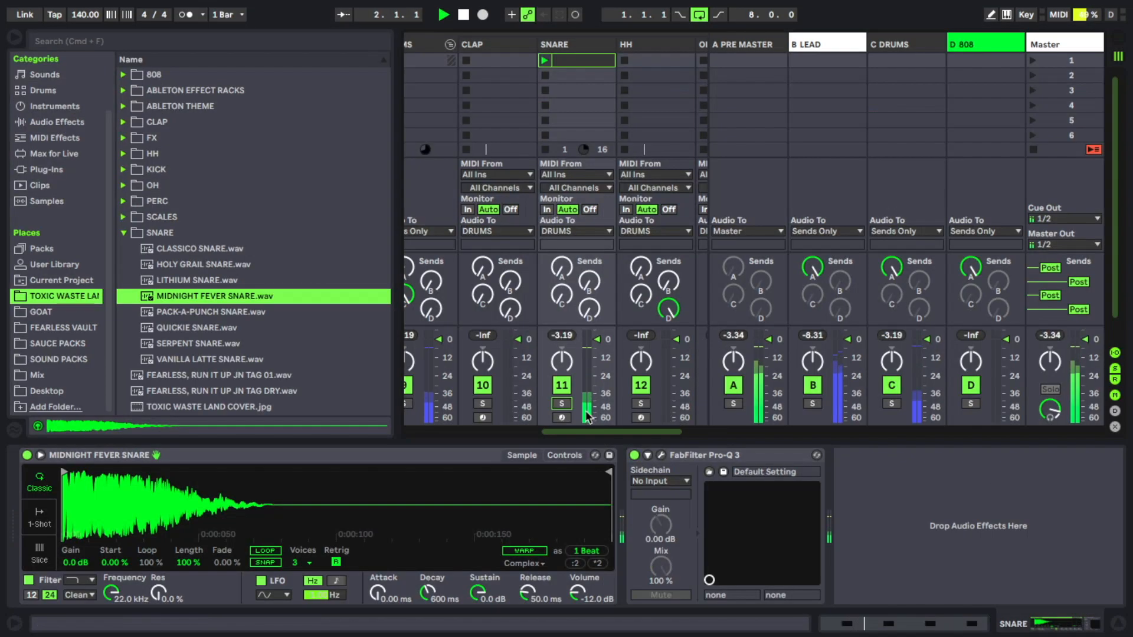
left_click_drag(597, 340, 598, 341)
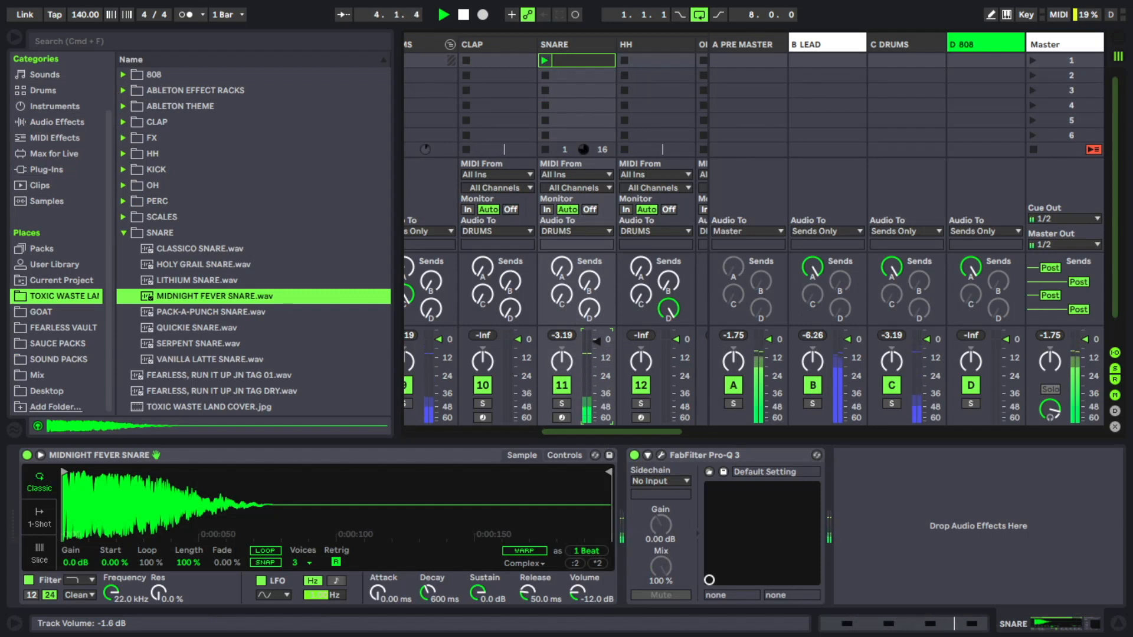
key("space")
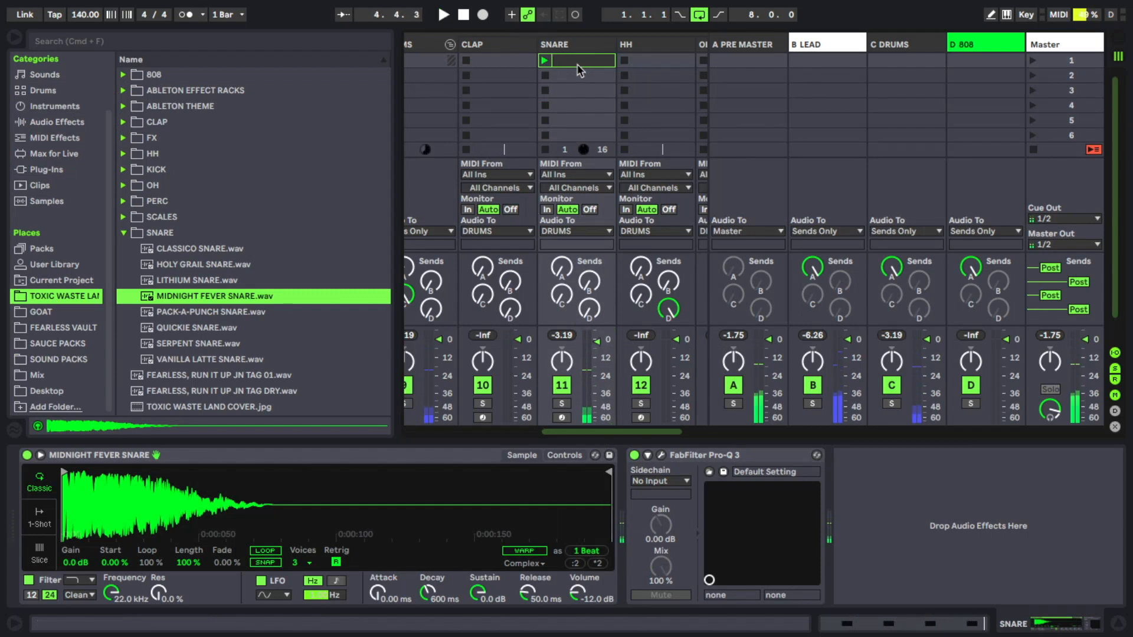
Step: Audition the samples in the CLAP folder and load BITCH SLAP CLAP onto the CLAP track
left_click(499, 67)
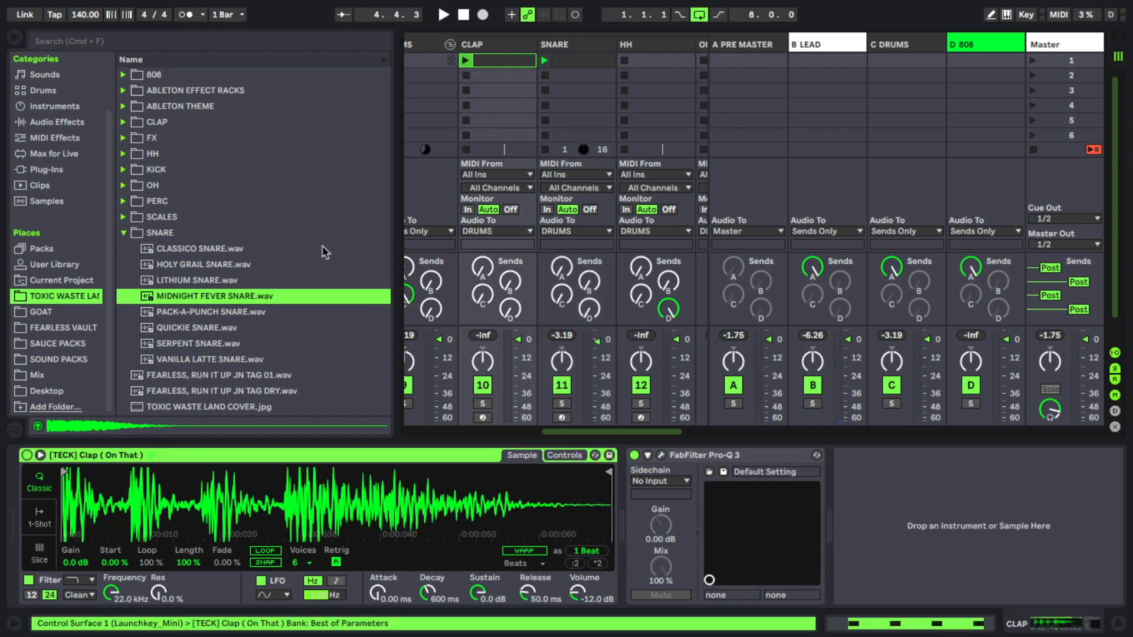
left_click(124, 233)
left_click(124, 122)
left_click(207, 138)
left_click(210, 154)
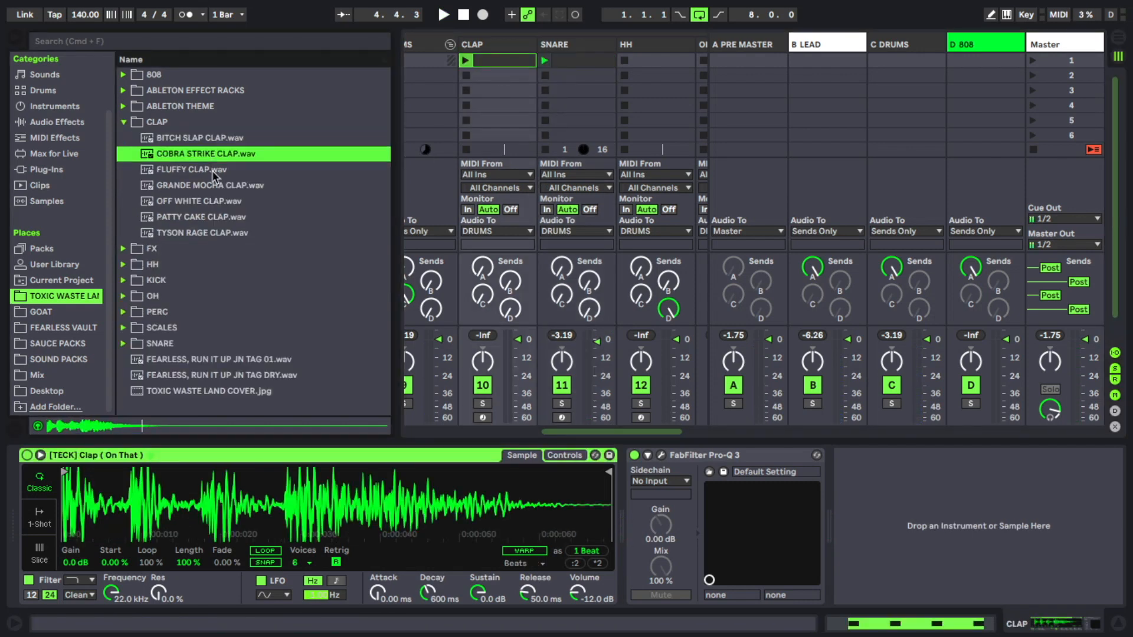
left_click(211, 170)
key("space")
left_click(206, 139)
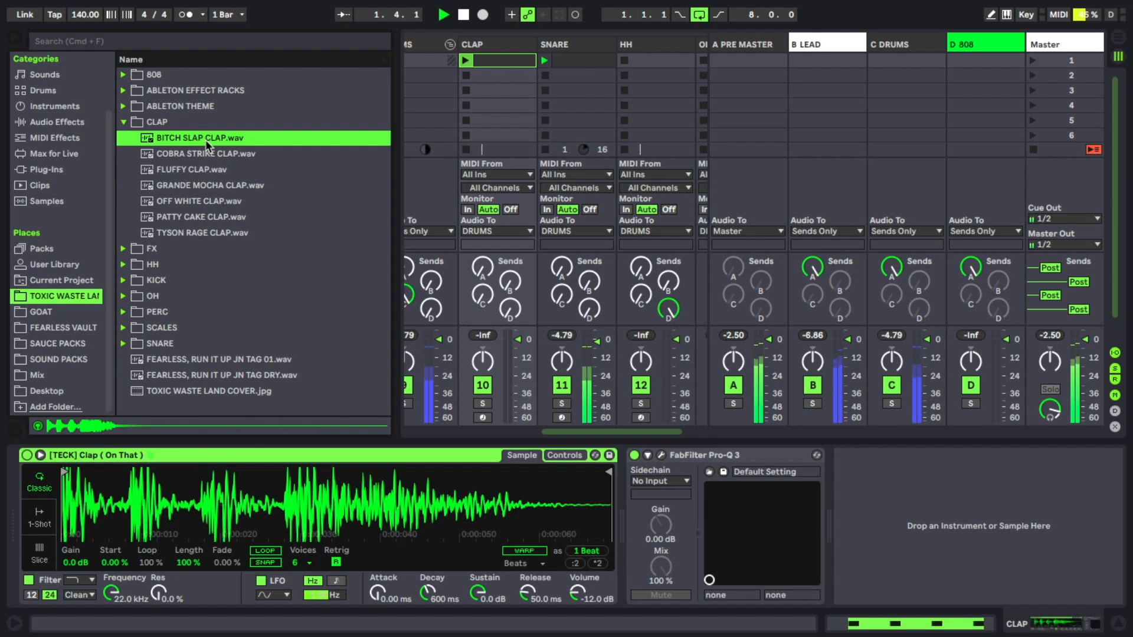
double_click(205, 140)
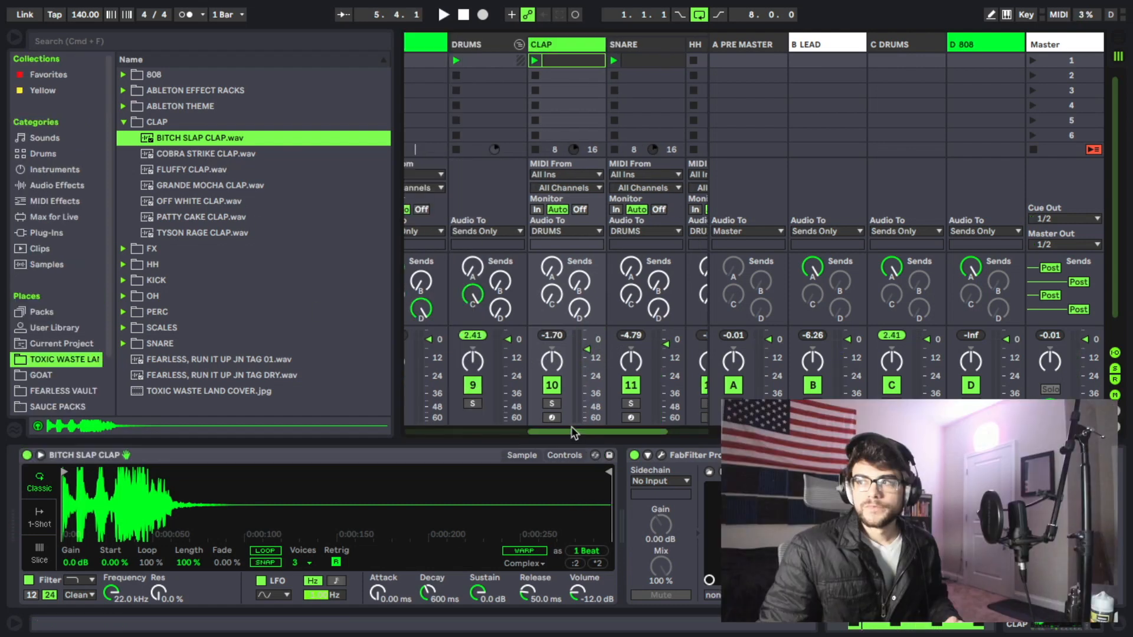
Step: Create an empty MIDI clip in the first slot of the HH track
mouse_move(575, 434)
left_mouse_down()
mouse_move(605, 434)
mouse_move(584, 435)
left_mouse_up()
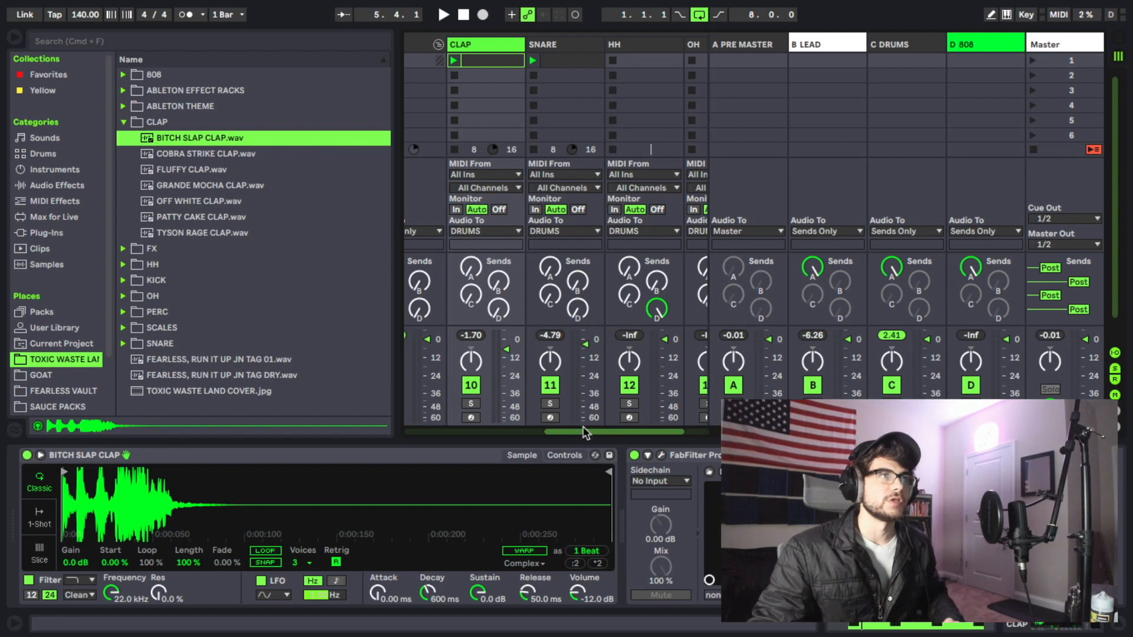
left_click_drag(583, 437, 608, 434)
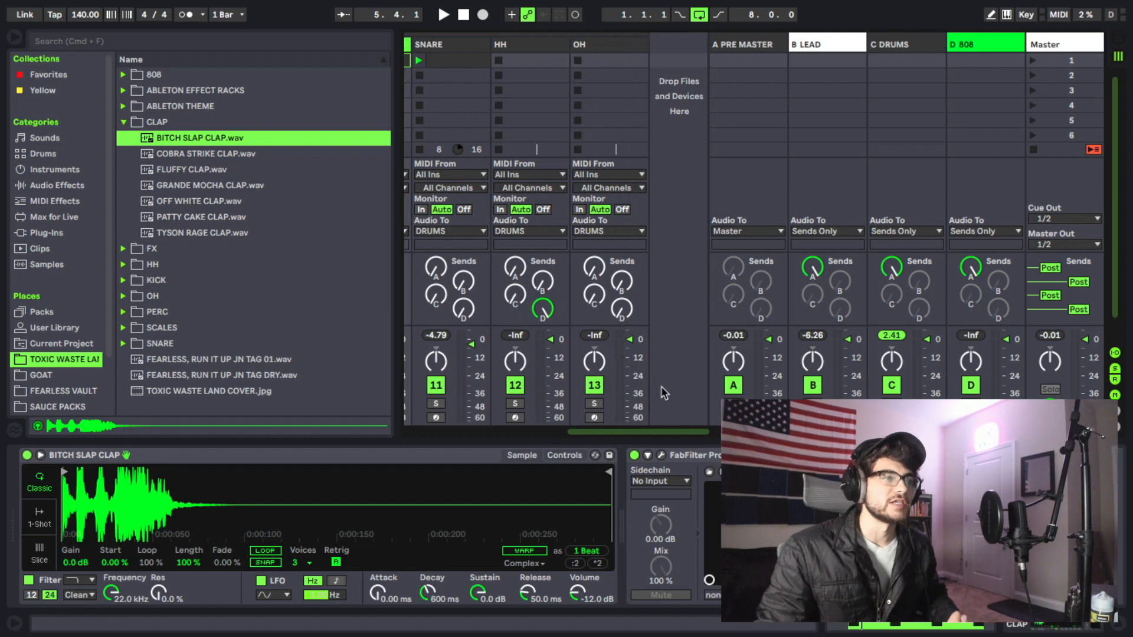
left_click_drag(647, 433, 631, 431)
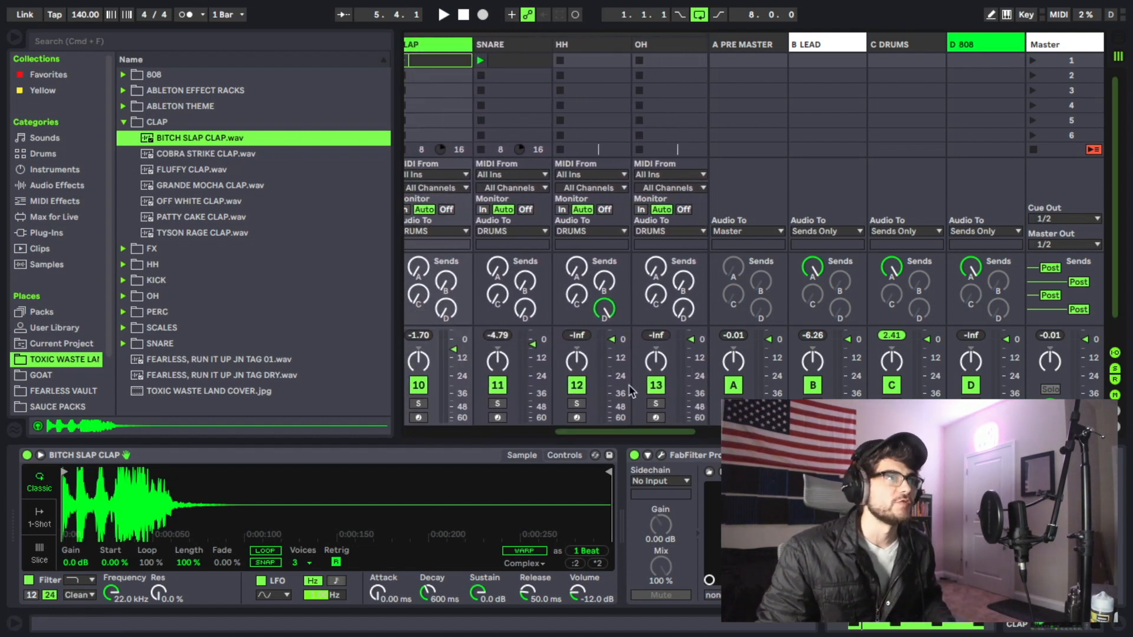
left_click(582, 60)
double_click(583, 60)
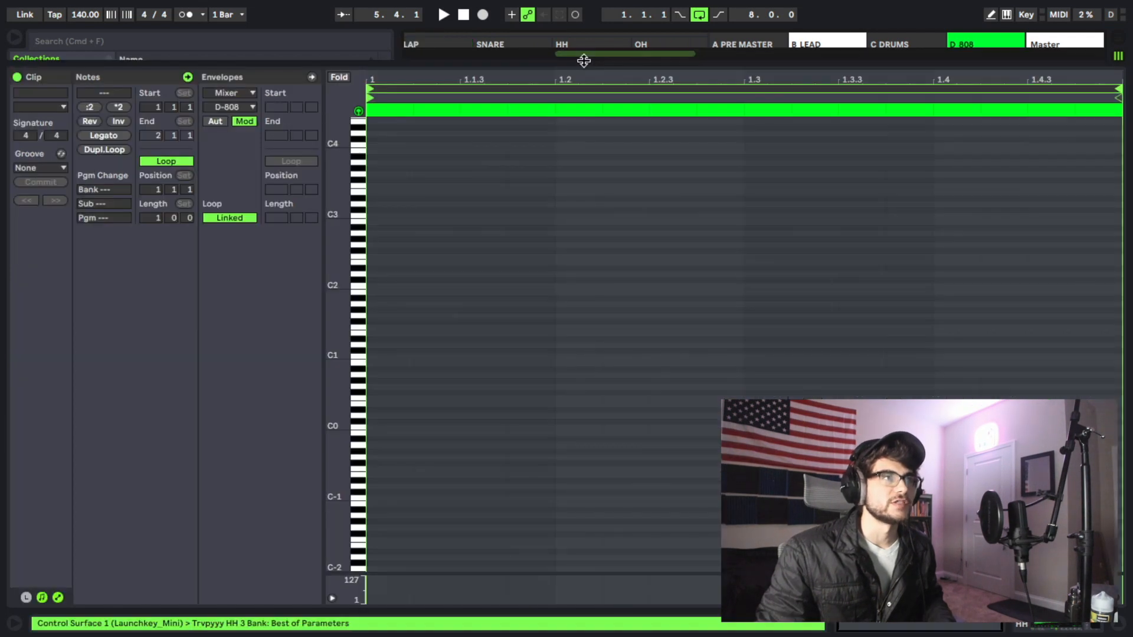
Step: Program evenly spaced eighth-note C3 hi-hats in the HH clip and add an extra C3 note at 2.2.2
scroll(437, 324, "up", 2)
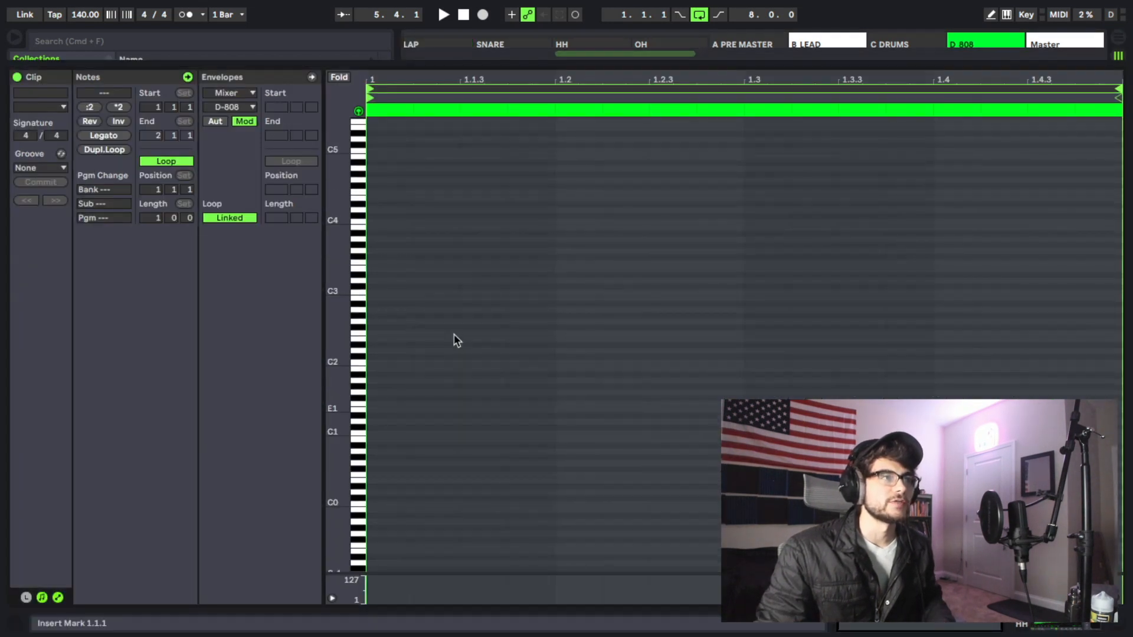
double_click(377, 292)
double_click(471, 292)
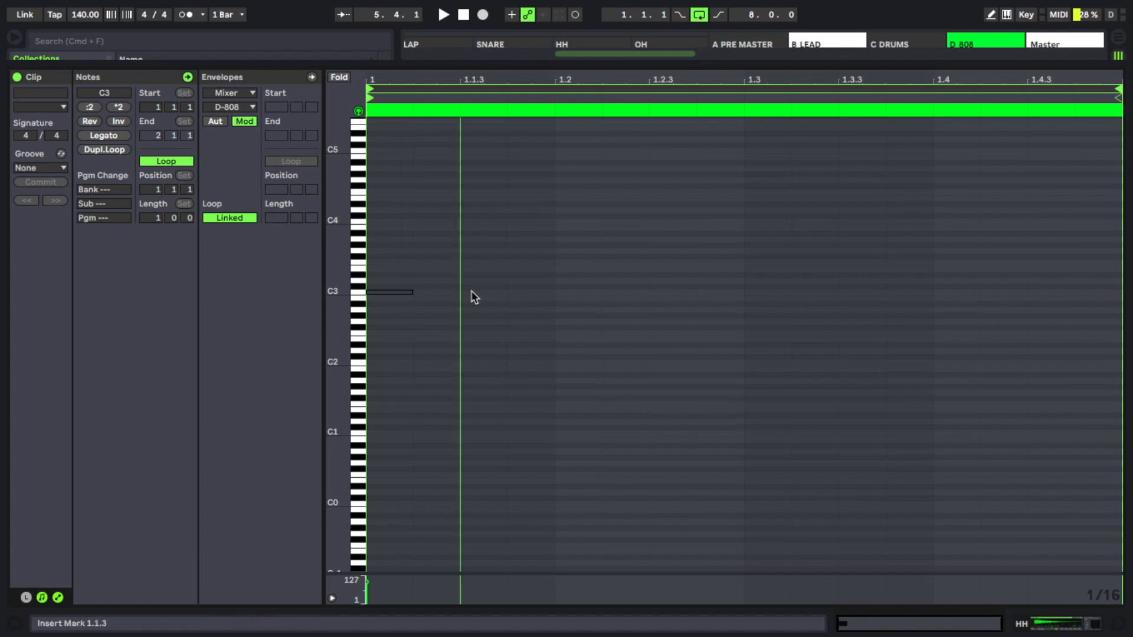
double_click(576, 293)
double_click(662, 293)
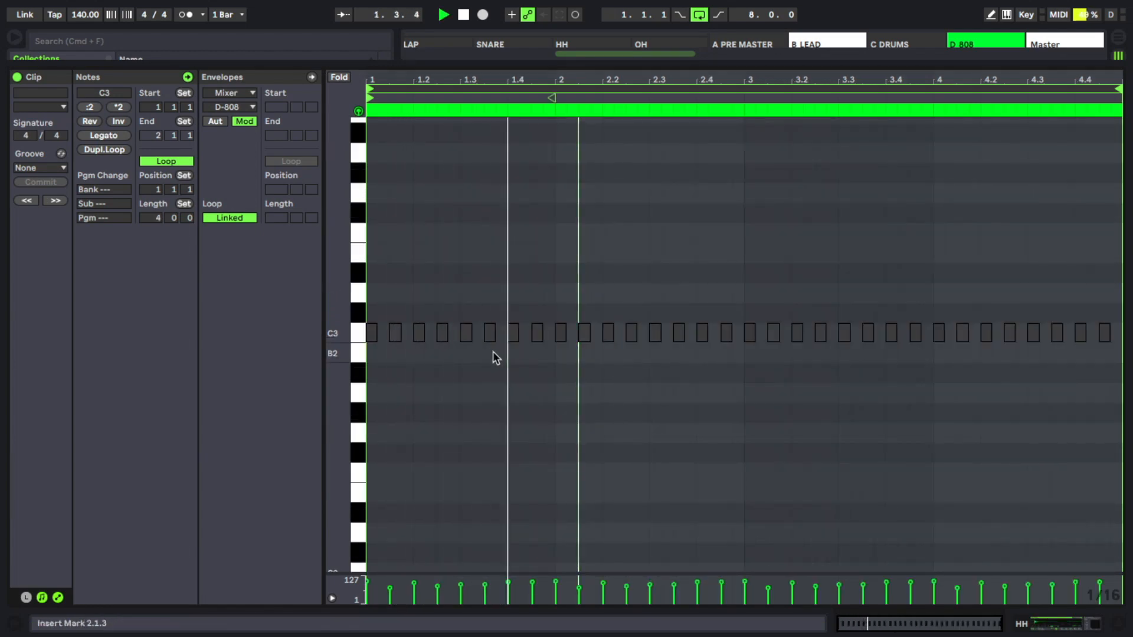
double_click(620, 334)
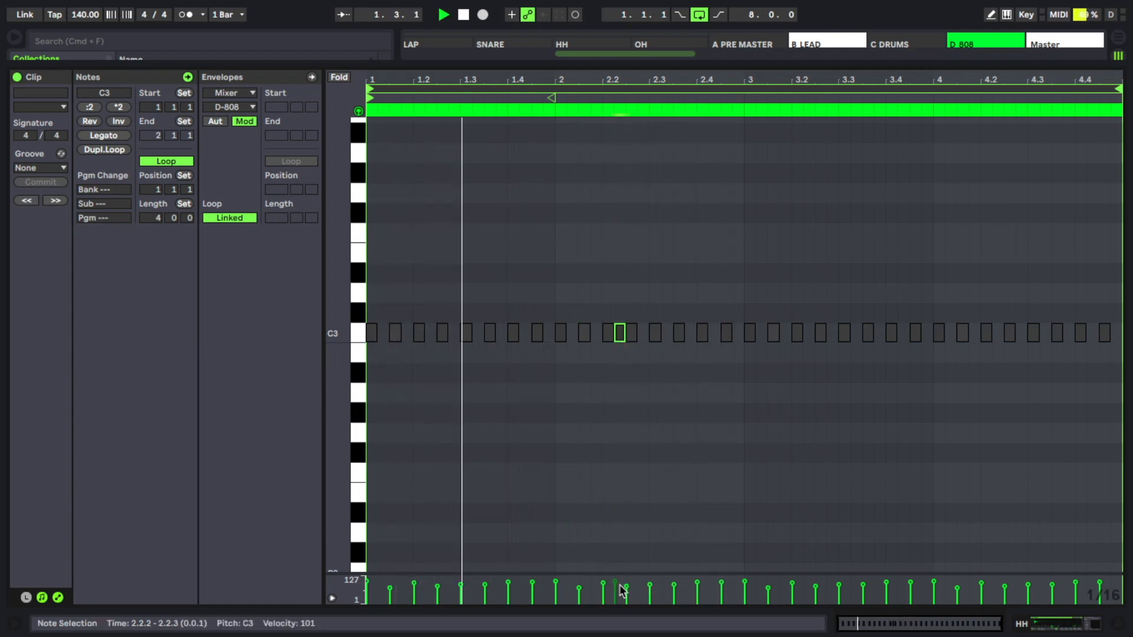
Step: Set the extra C3 hi-hat note's velocity to 79 and move the note from 2.2.2 to 2.1.4
left_click(651, 527)
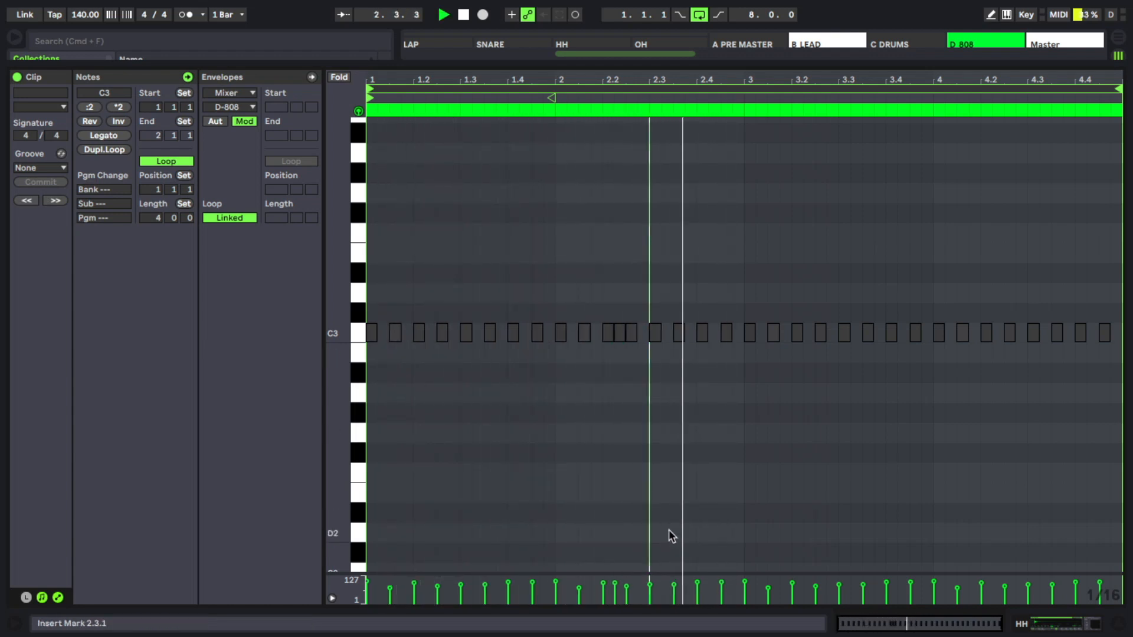
left_click(617, 587)
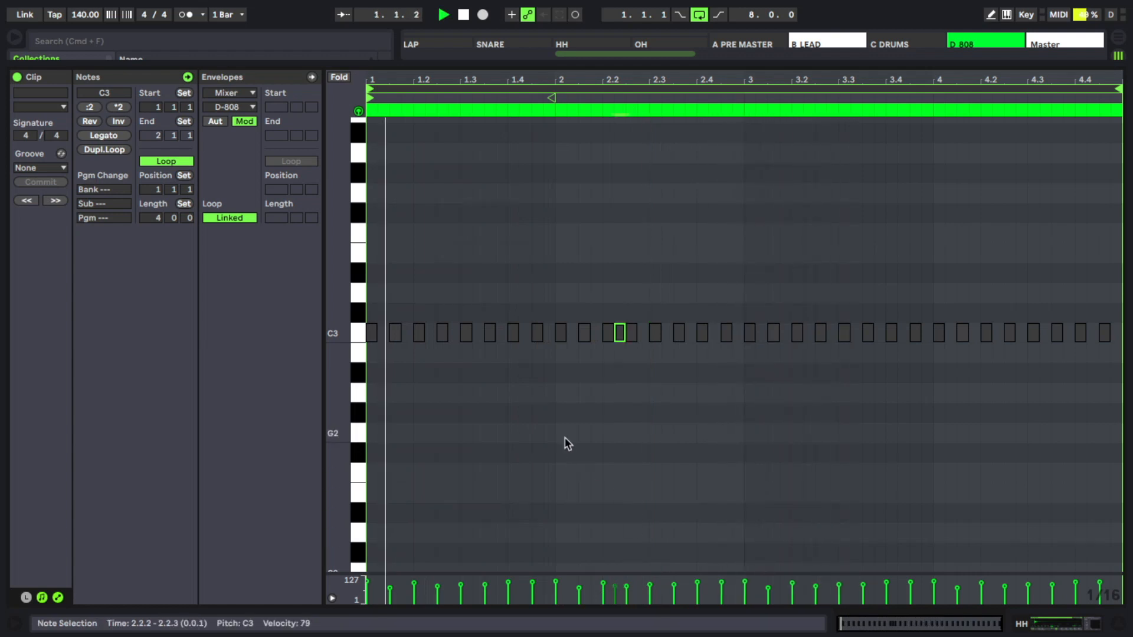
left_click(562, 422)
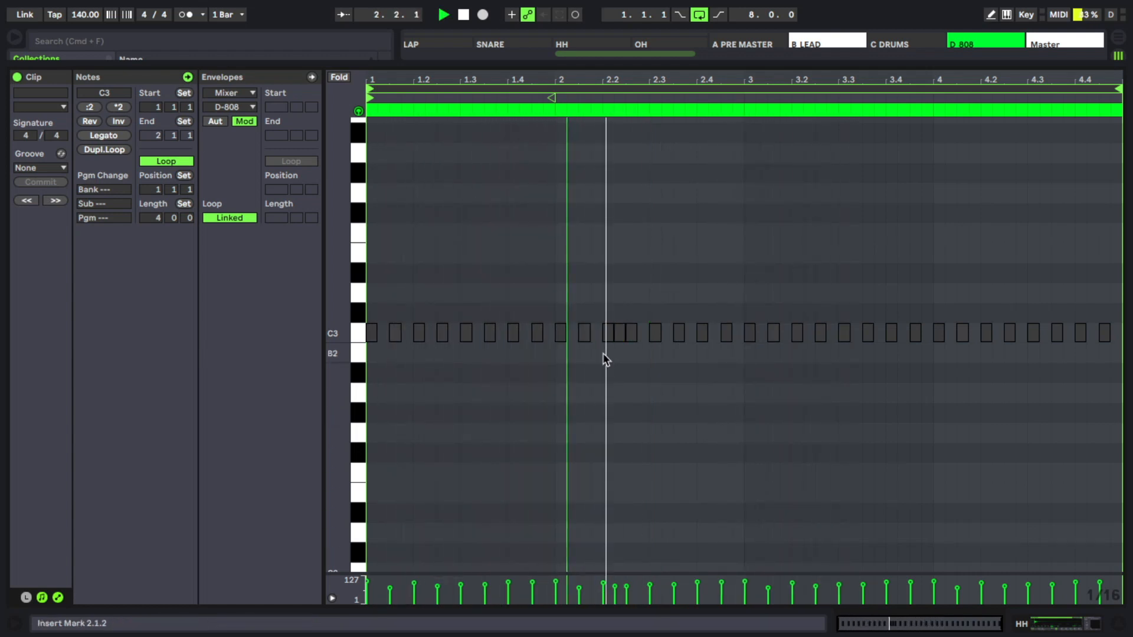
left_click_drag(617, 333, 595, 337)
key("space")
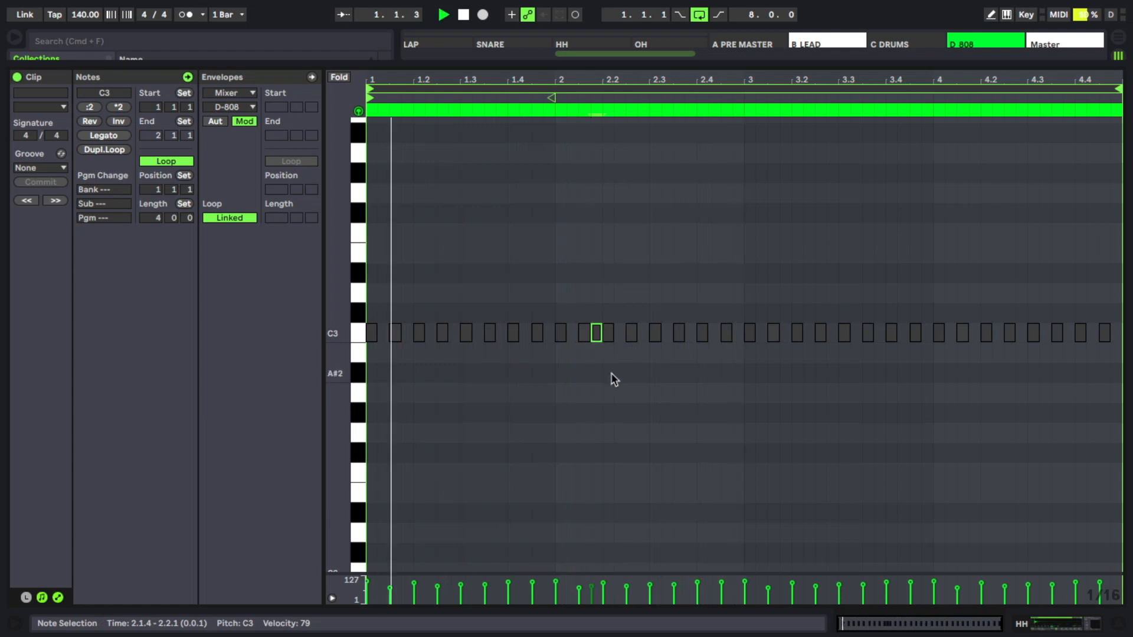
left_click(615, 379)
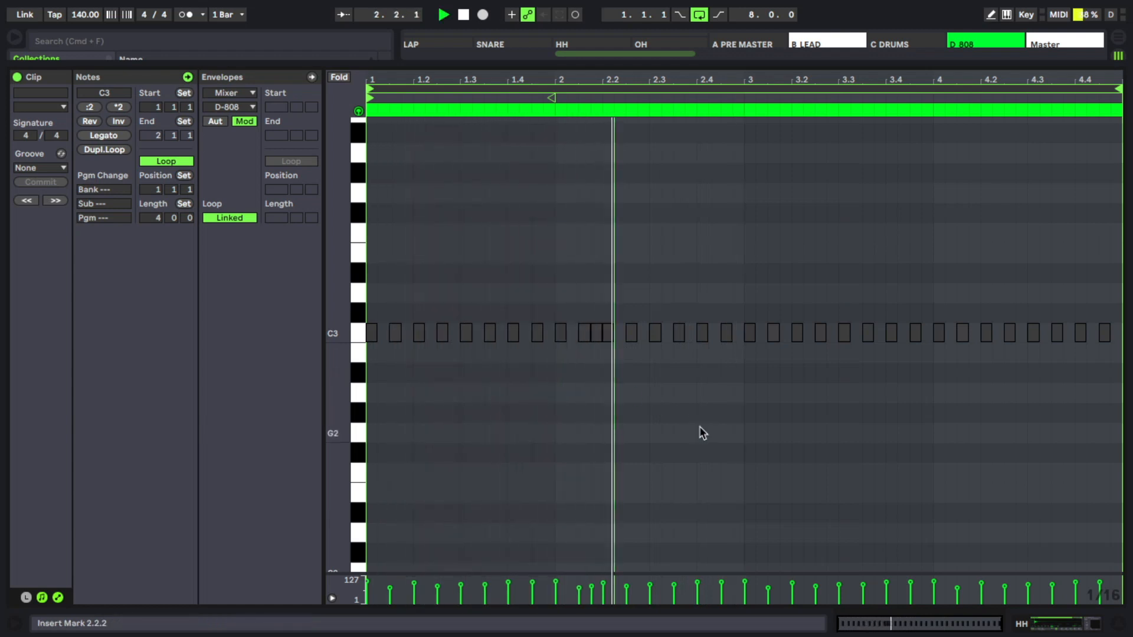
Step: Add another extra C3 hi-hat late in bar 3 of the HH clip and place it at 3.4.4
left_click(880, 336)
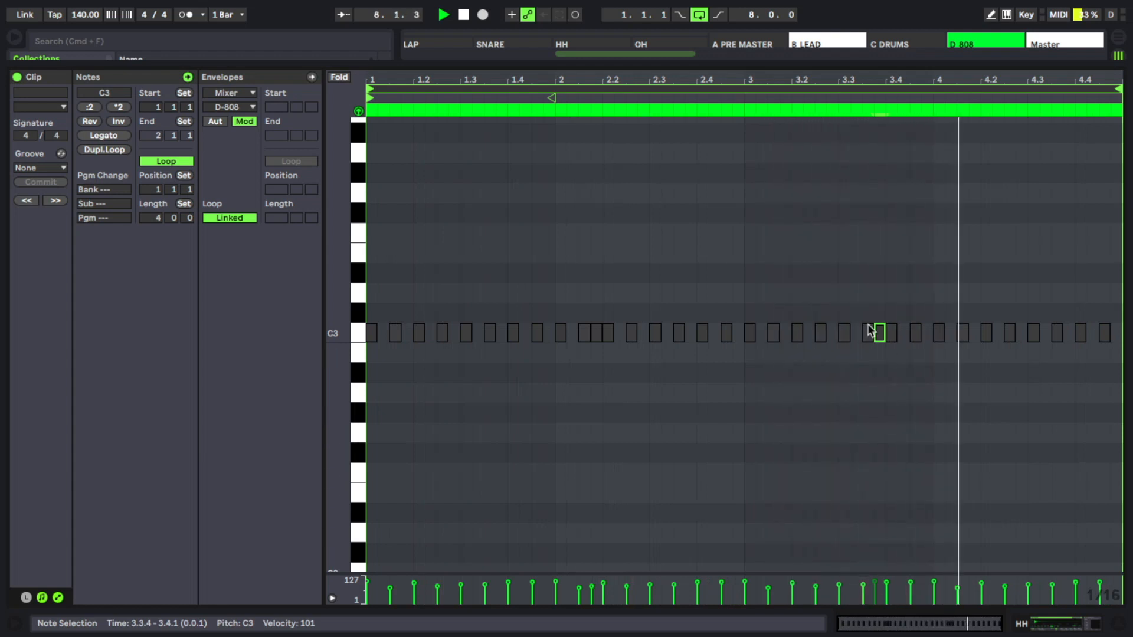
left_click_drag(880, 337, 902, 341)
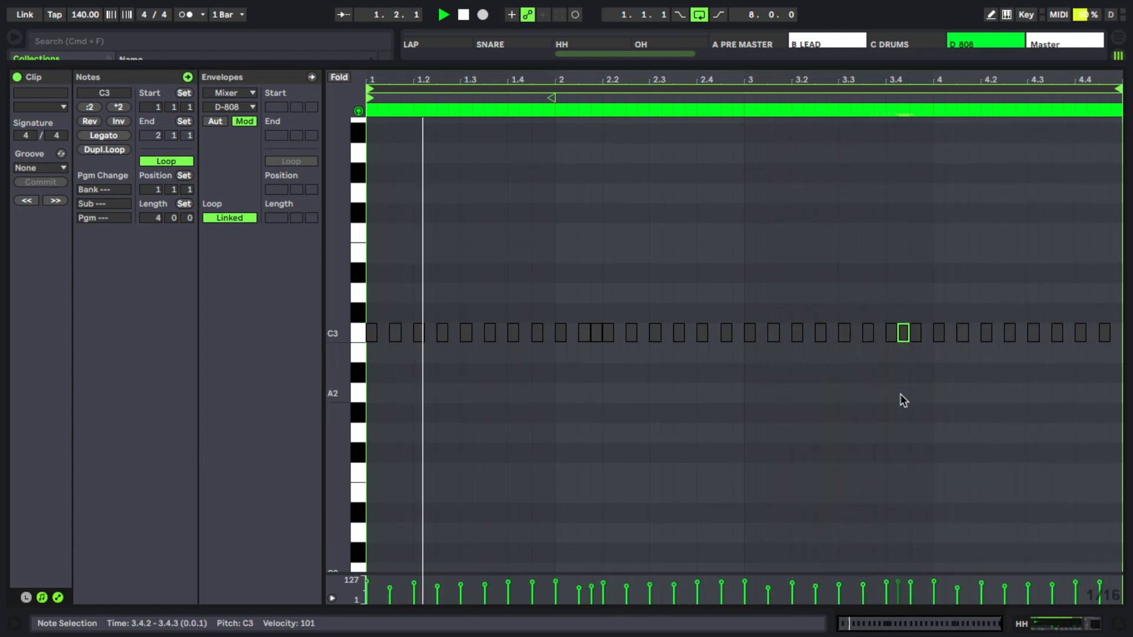
left_click(901, 414)
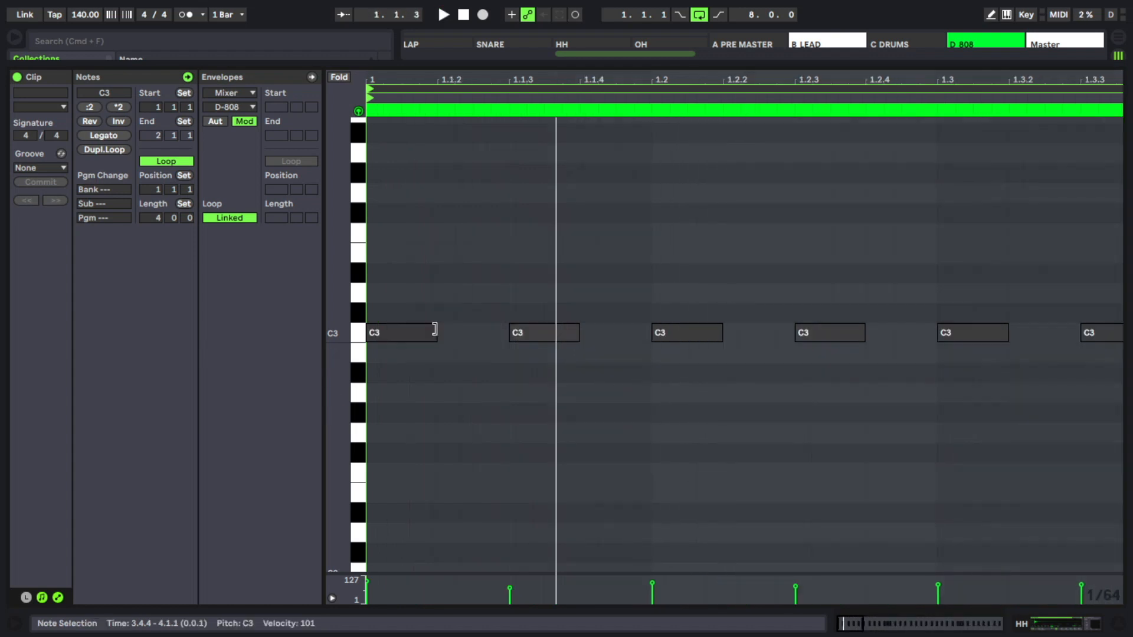
Step: Build a roll at 1.1.1 by shortening the first hi-hat to 1/64, duplicating it twice and extending the last copy to a sixteenth
left_click_drag(435, 331, 379, 331)
key("super+d")
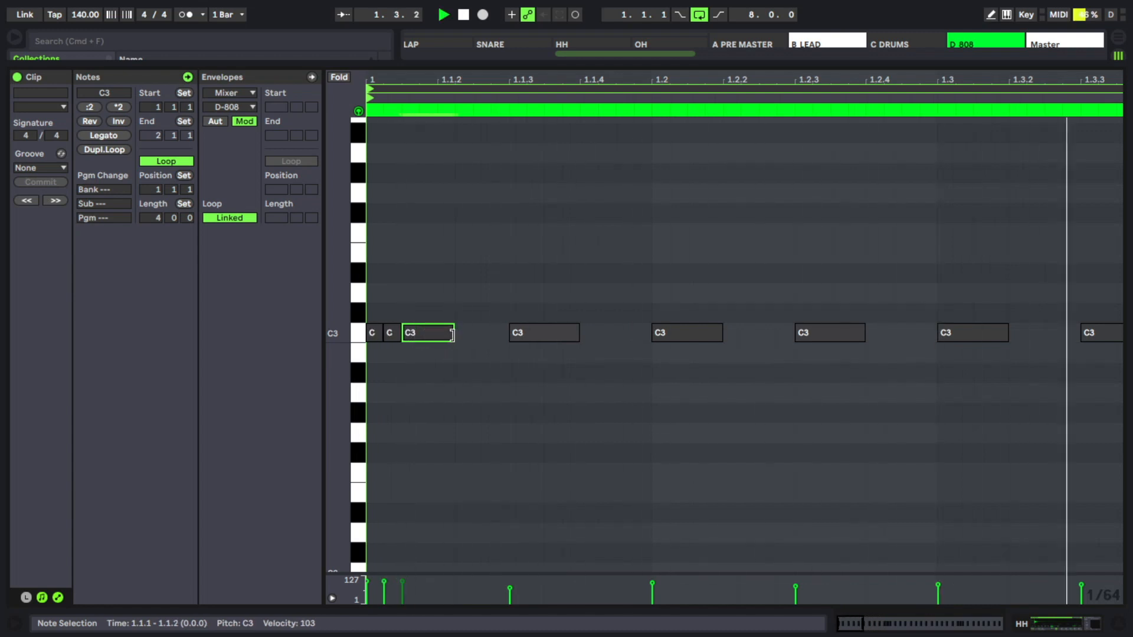
left_click_drag(449, 334, 465, 335)
left_click(517, 372)
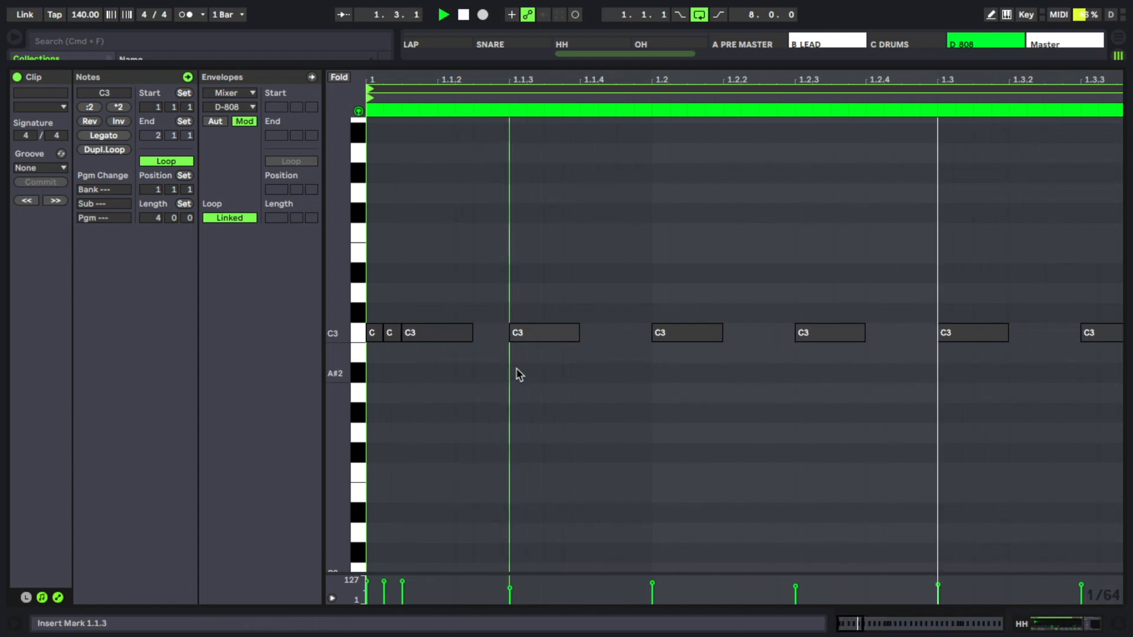
key("space")
Step: Set the velocities of the first two roll notes to 67 and 85, and lower the third note's velocity slightly
left_click_drag(367, 582, 367, 587)
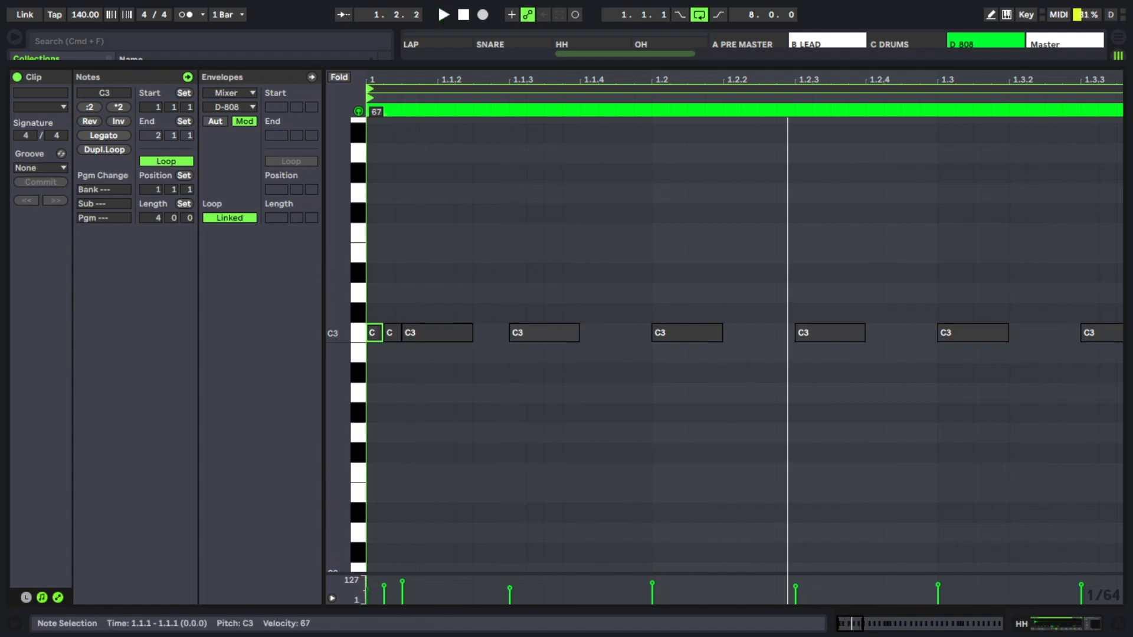
left_click(403, 583)
left_click(385, 587)
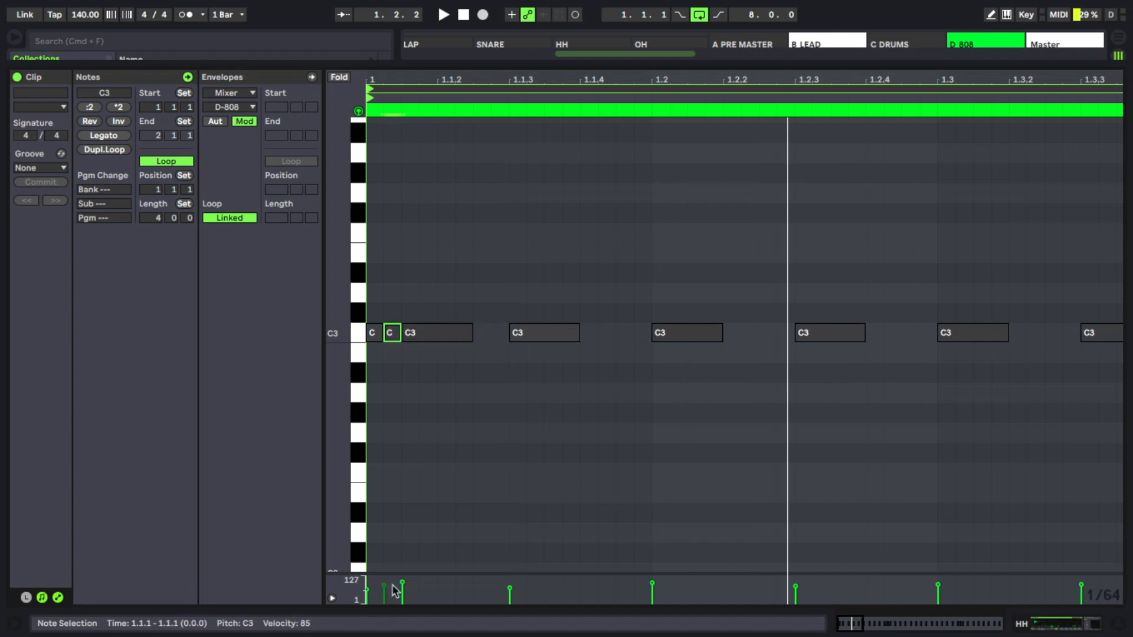
left_click(404, 583)
left_click(422, 543)
key("space")
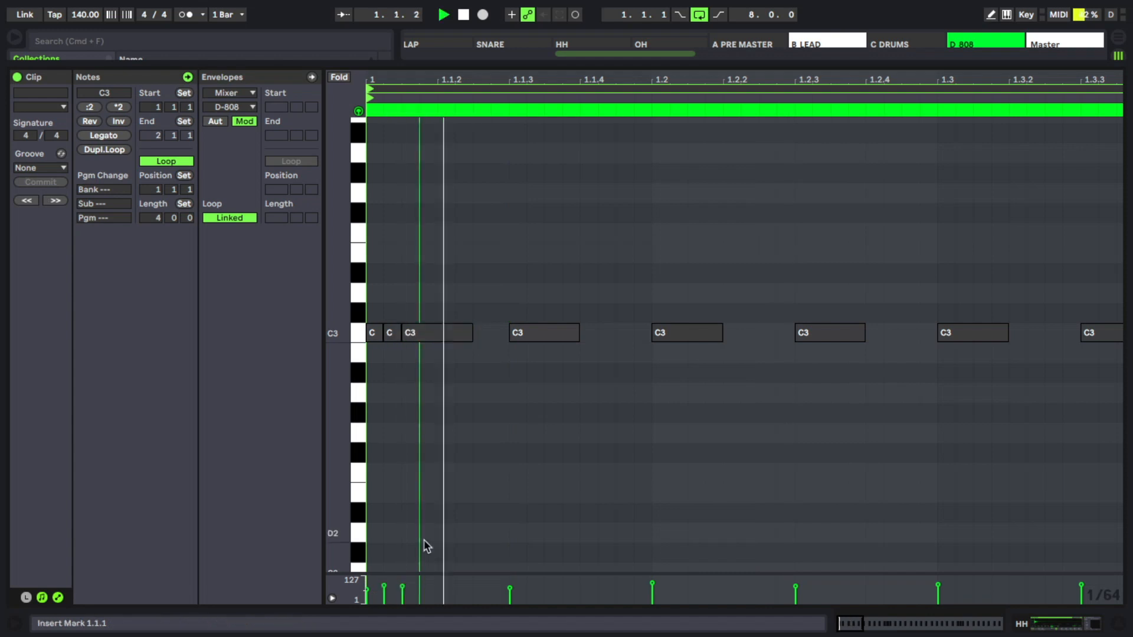
key("space")
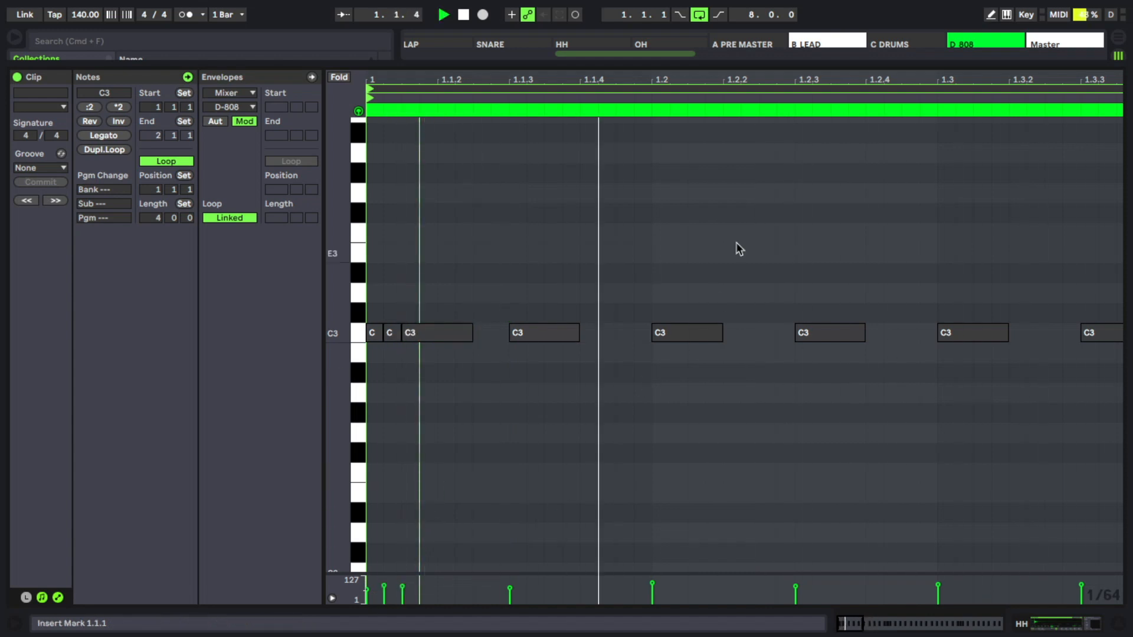
Step: Select all the notes in the HH clip and nudge them slightly later in time
left_click_drag(759, 90, 759, 23)
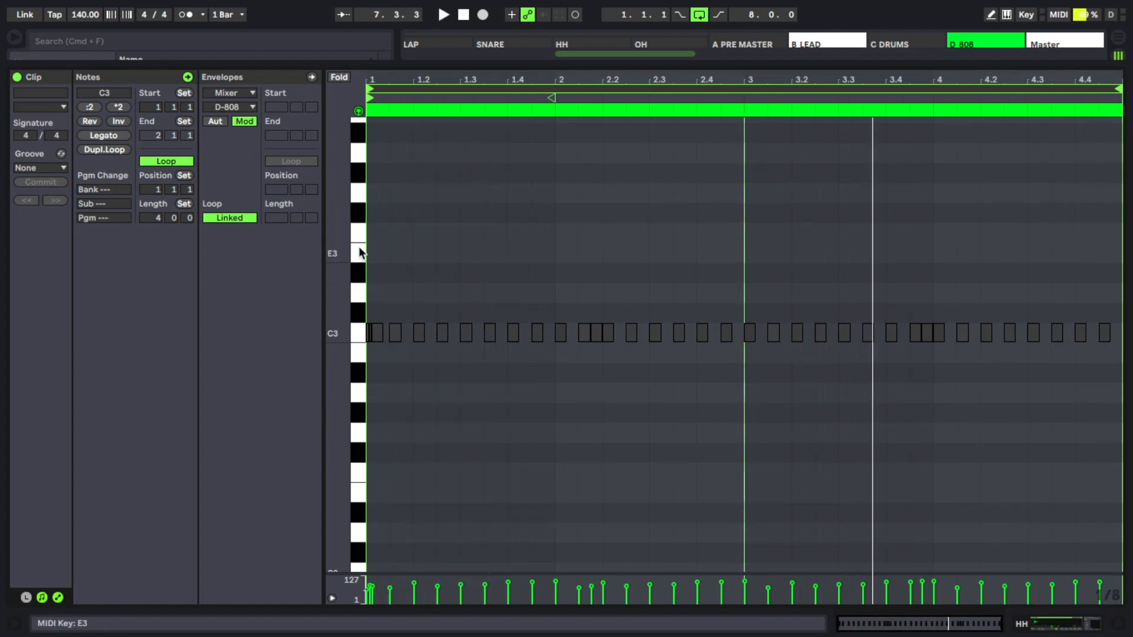
key("super+a")
left_click_drag(370, 79, 378, 242)
left_click_drag(384, 332, 395, 337)
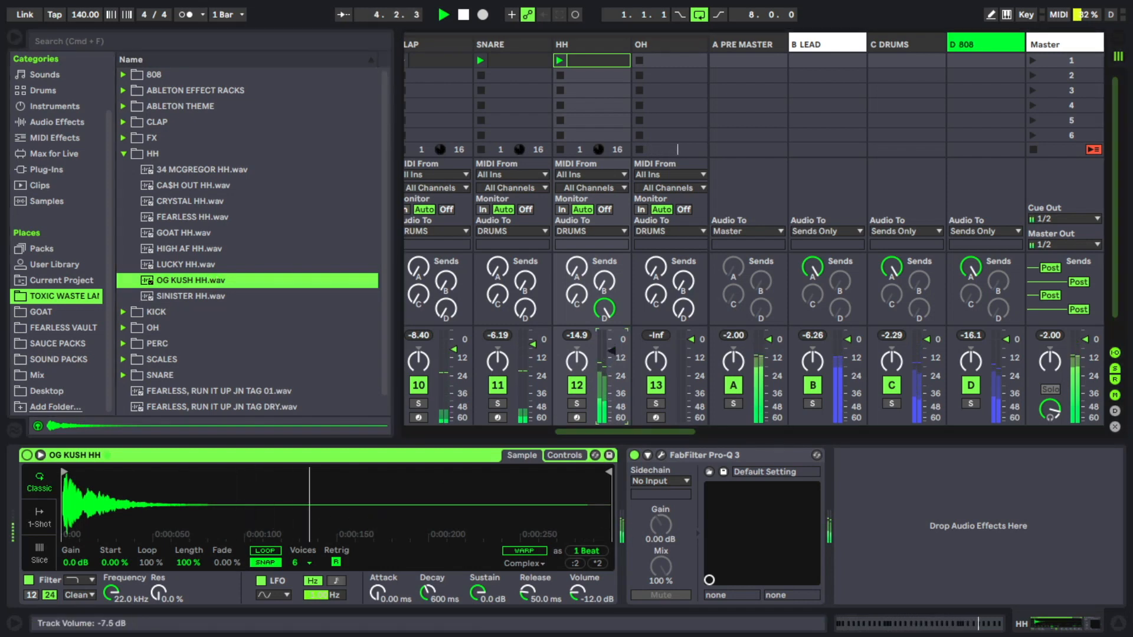
Step: Set the HH track's volume to -9.7 dB and pan it right, with 12% Ran>Pan and 3 voices in its sampler
left_click_drag(611, 351, 611, 354)
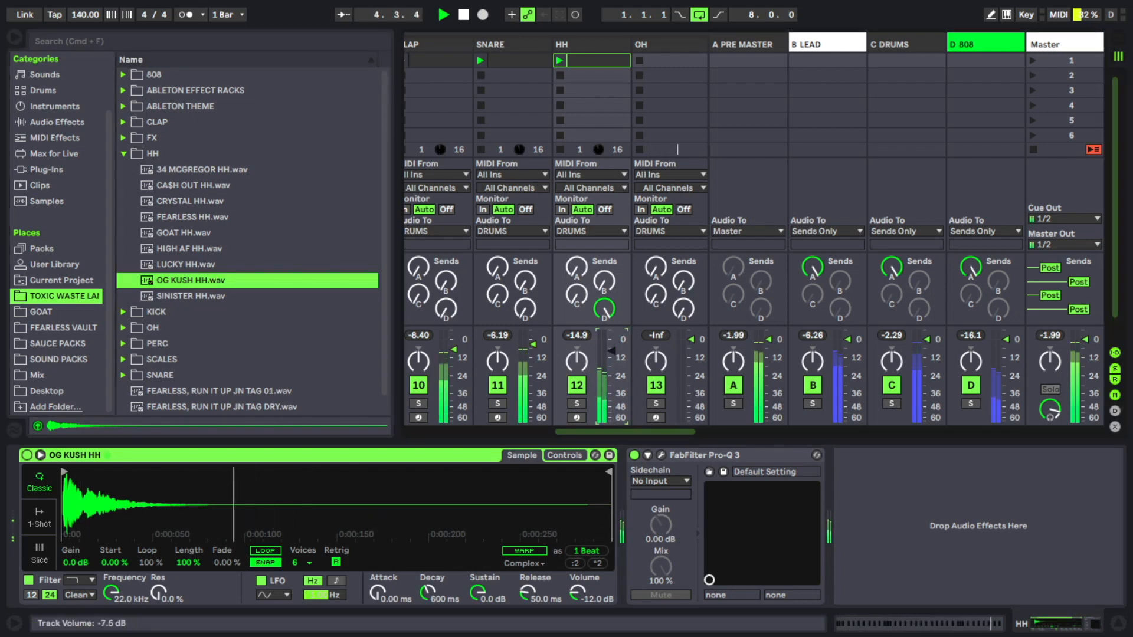
left_click(273, 565)
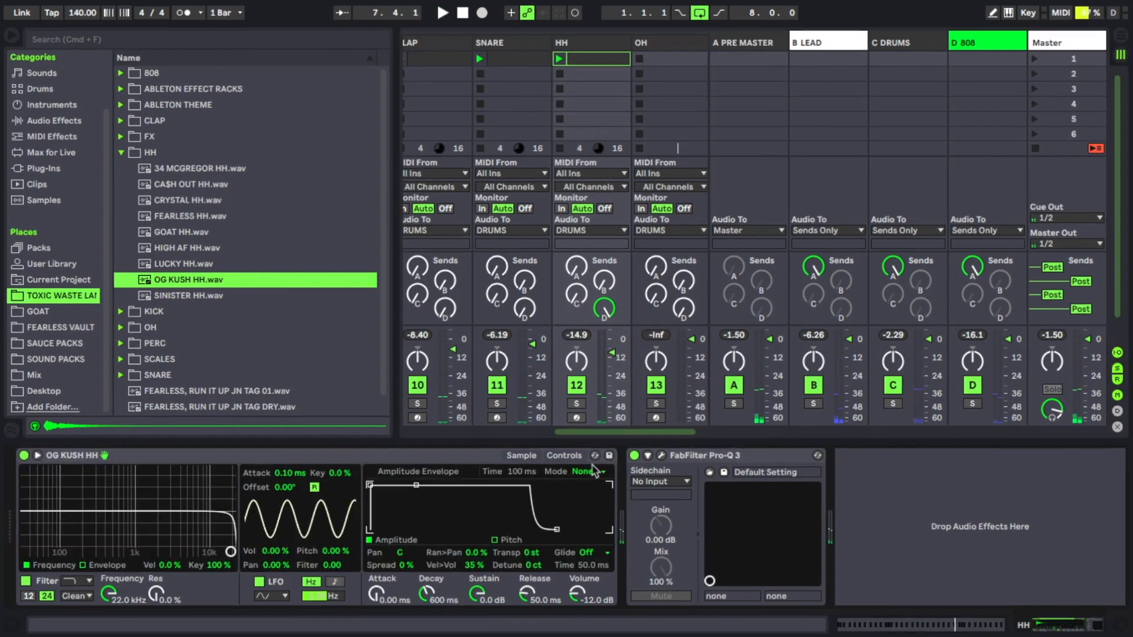
key("space")
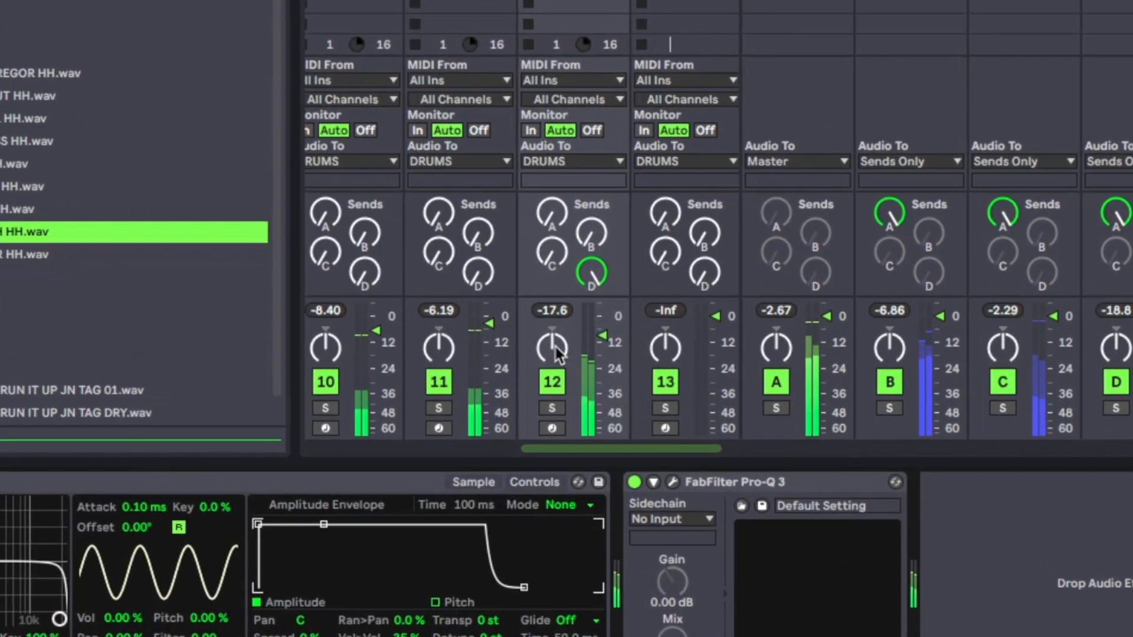
left_click_drag(567, 357, 566, 340)
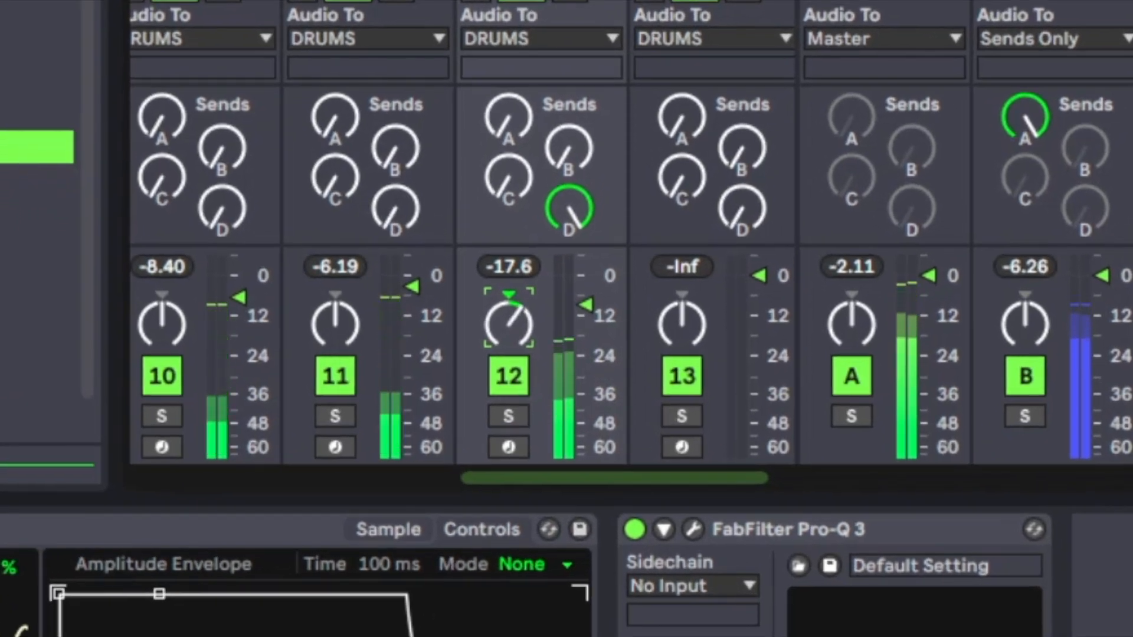
left_click_drag(509, 325, 508, 304)
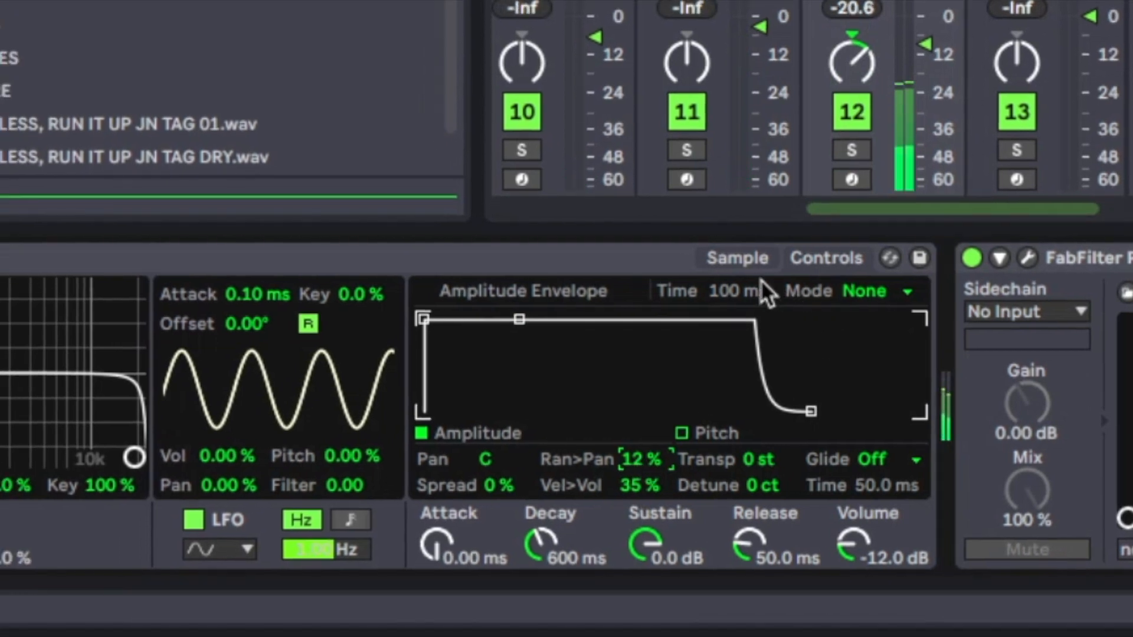
left_click(738, 258)
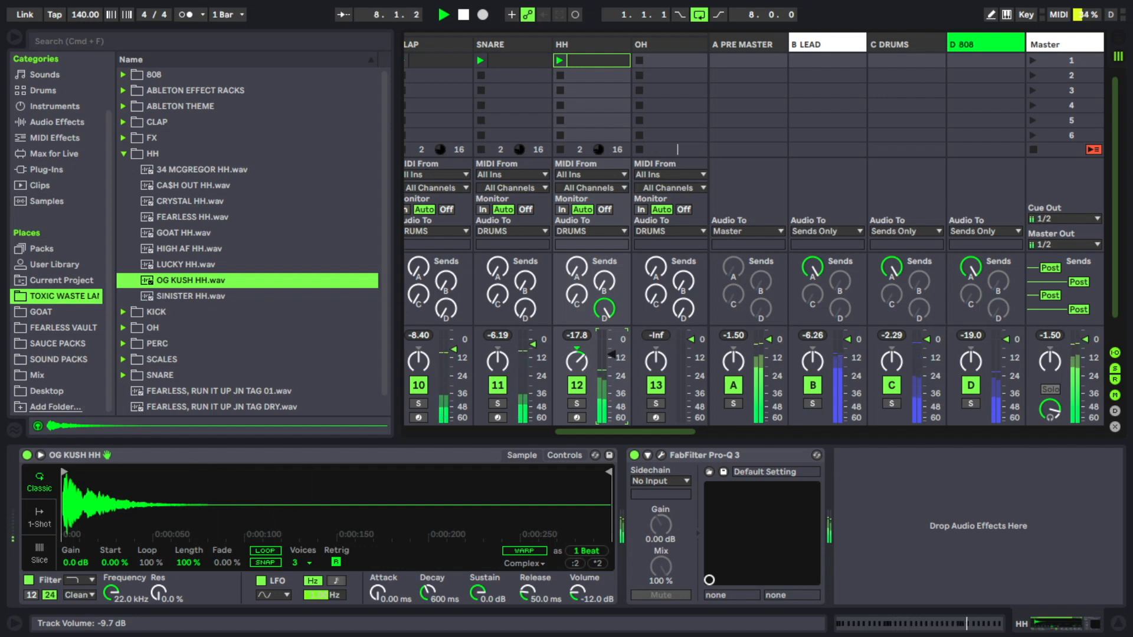
Step: In the OH track's clip, align the C3 note to span 1.1.1 to 3.1.1 and set its velocity to 127
left_click_drag(614, 432, 639, 432)
left_click(590, 47)
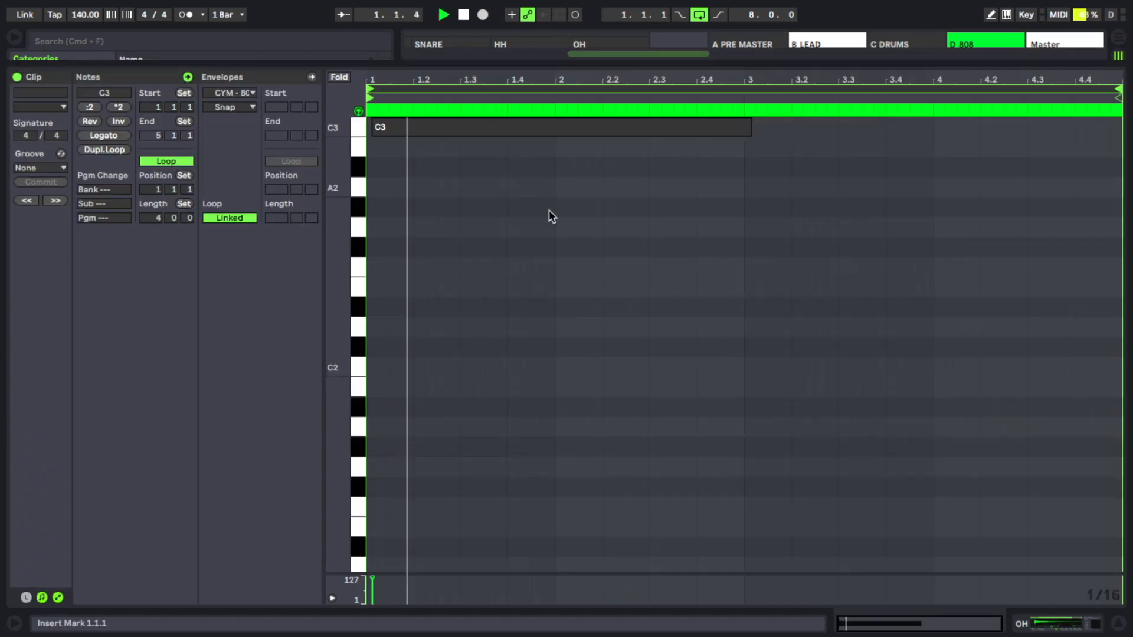
left_click(411, 212)
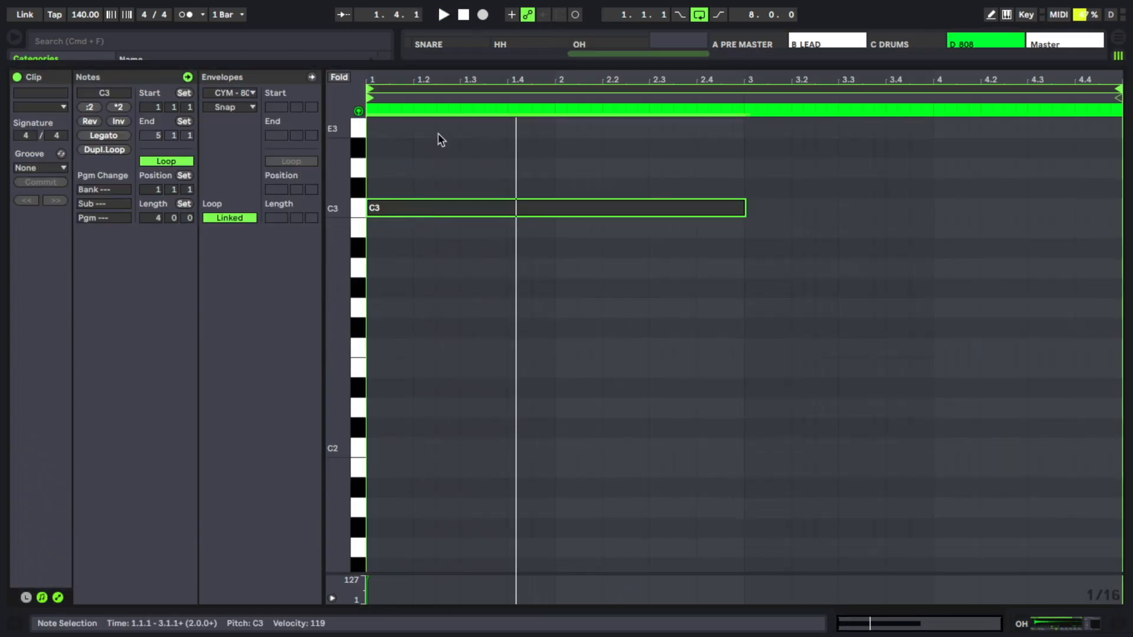
key("space")
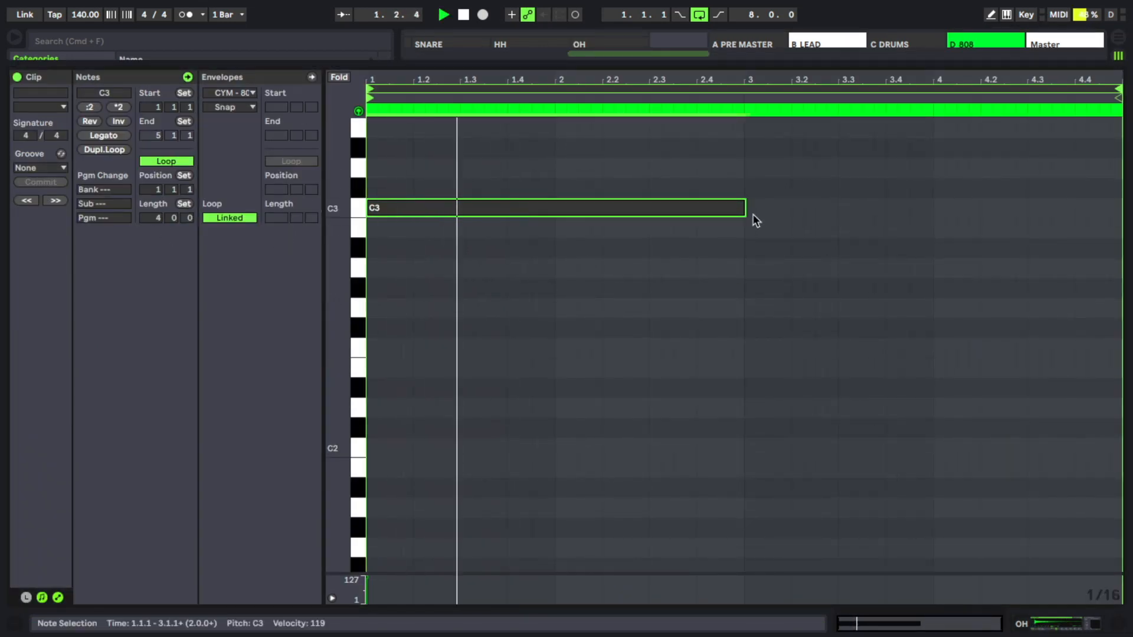
left_click(744, 324)
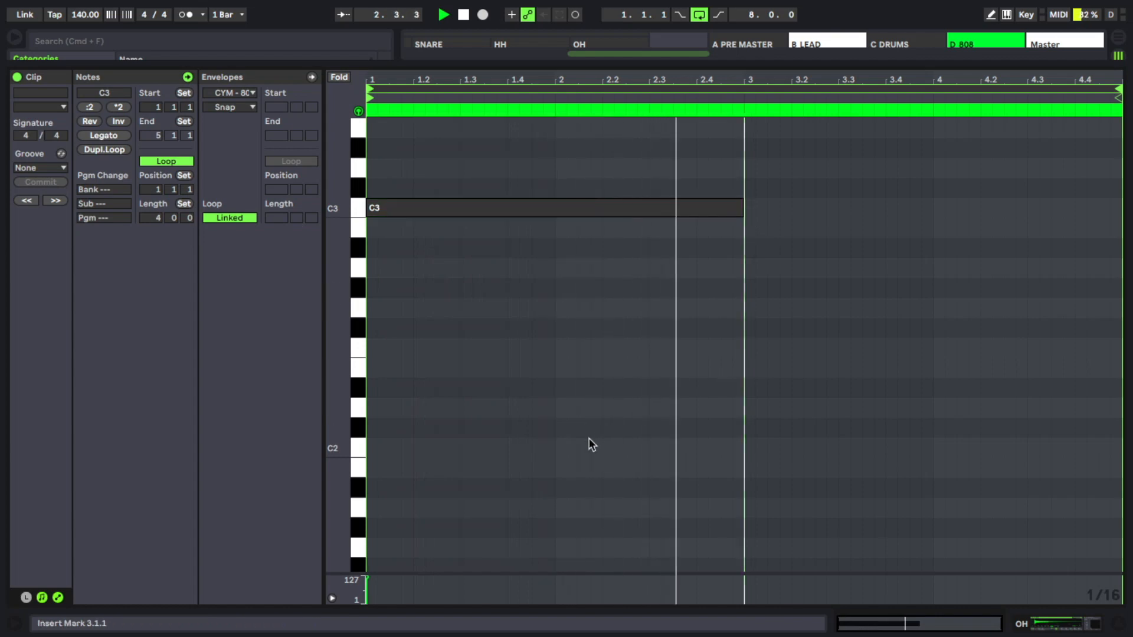
left_click(371, 584)
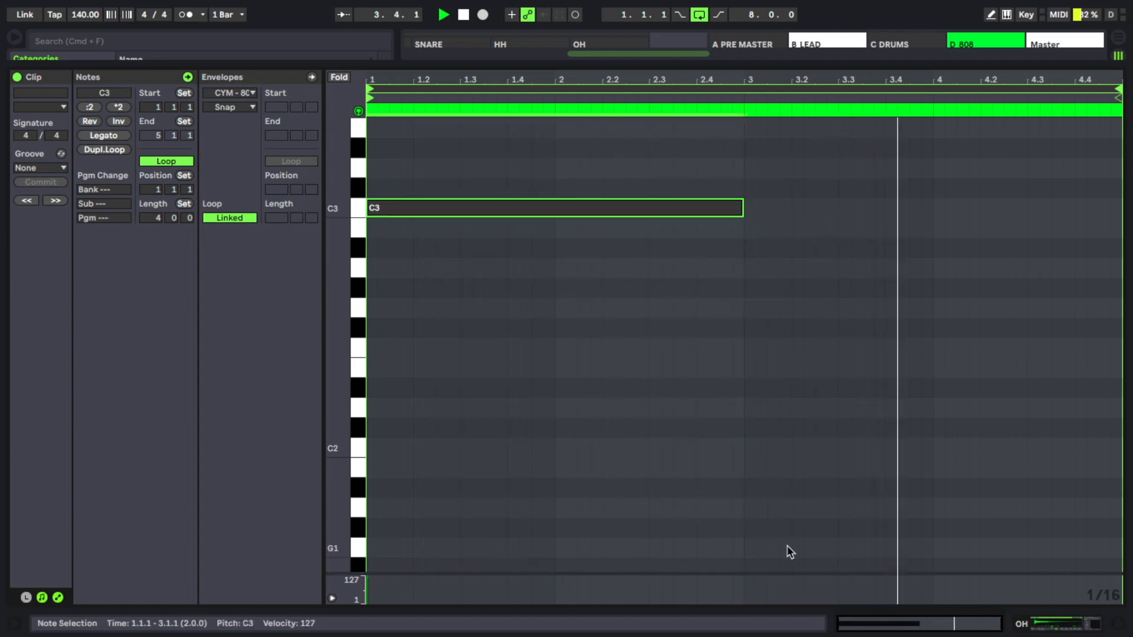
Step: Lower the OH track's volume slightly and listen to the CYM - 808WAVY cymbal in the beat
left_click(1057, 622)
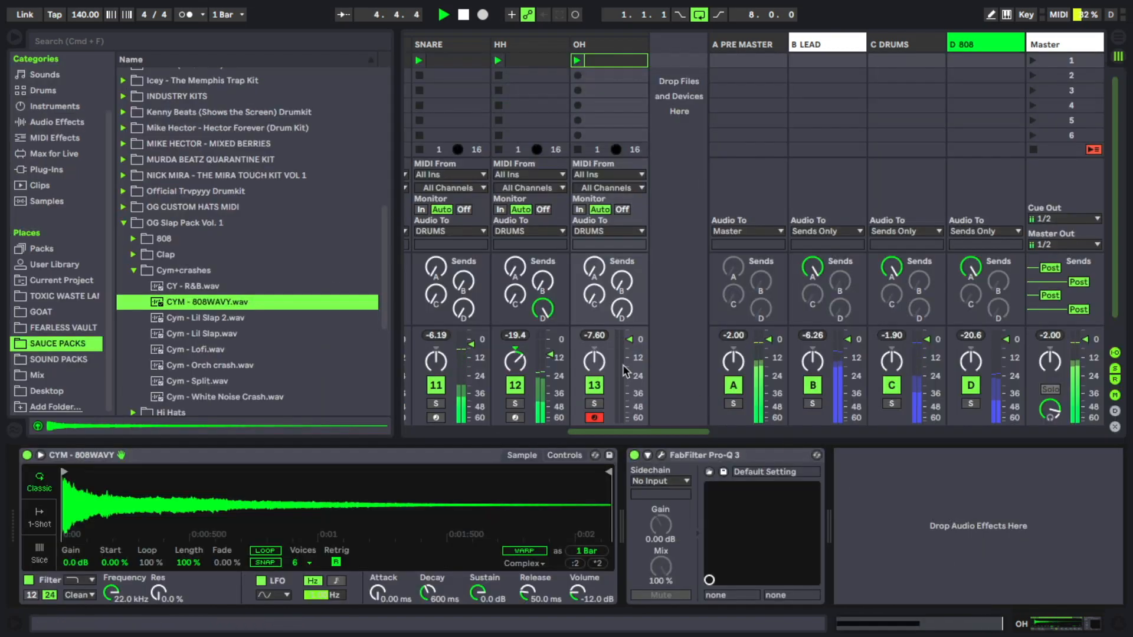
left_click_drag(625, 371, 629, 344)
key("space")
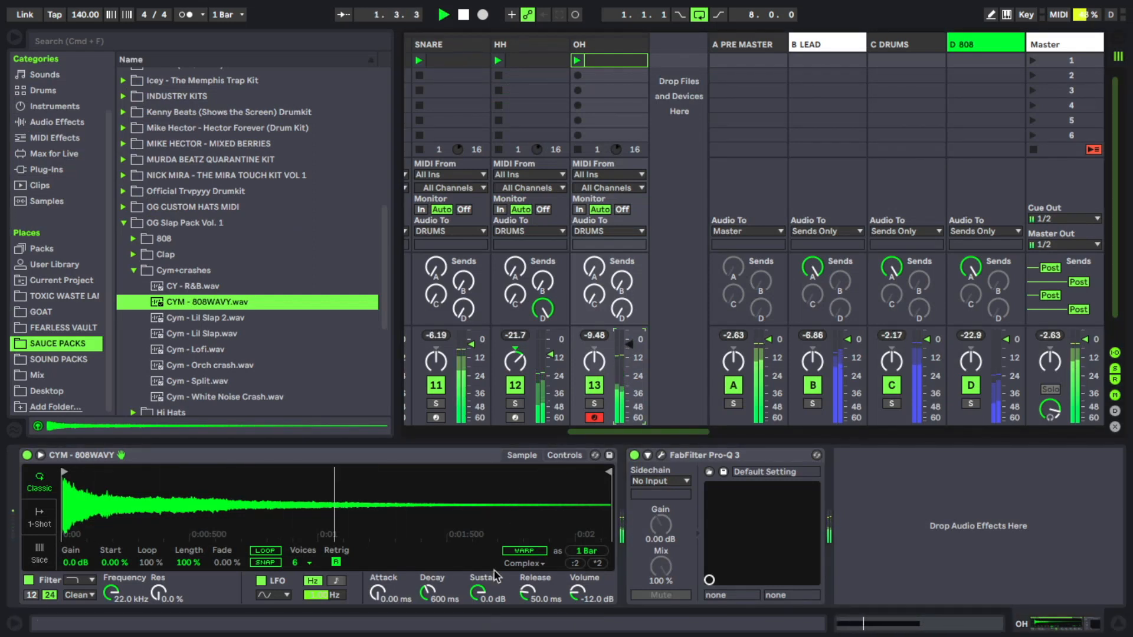
key("space")
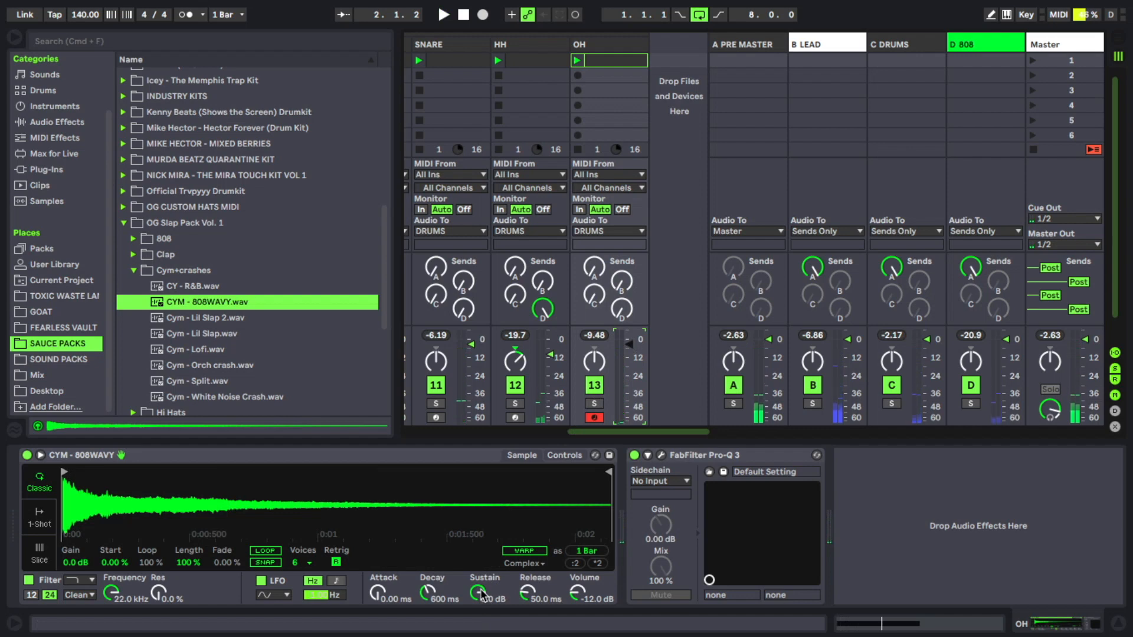
Step: Set the cymbal sampler's sustain to -inf dB and its decay to 7.00 s while auditioning the loop
left_click_drag(479, 594, 480, 602)
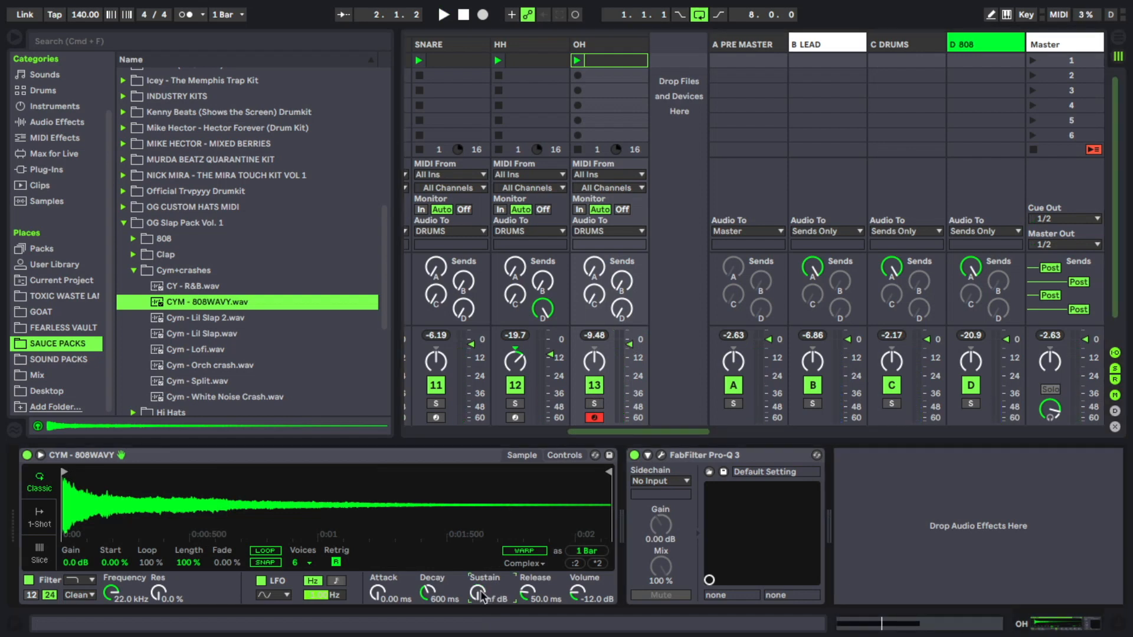
key("space")
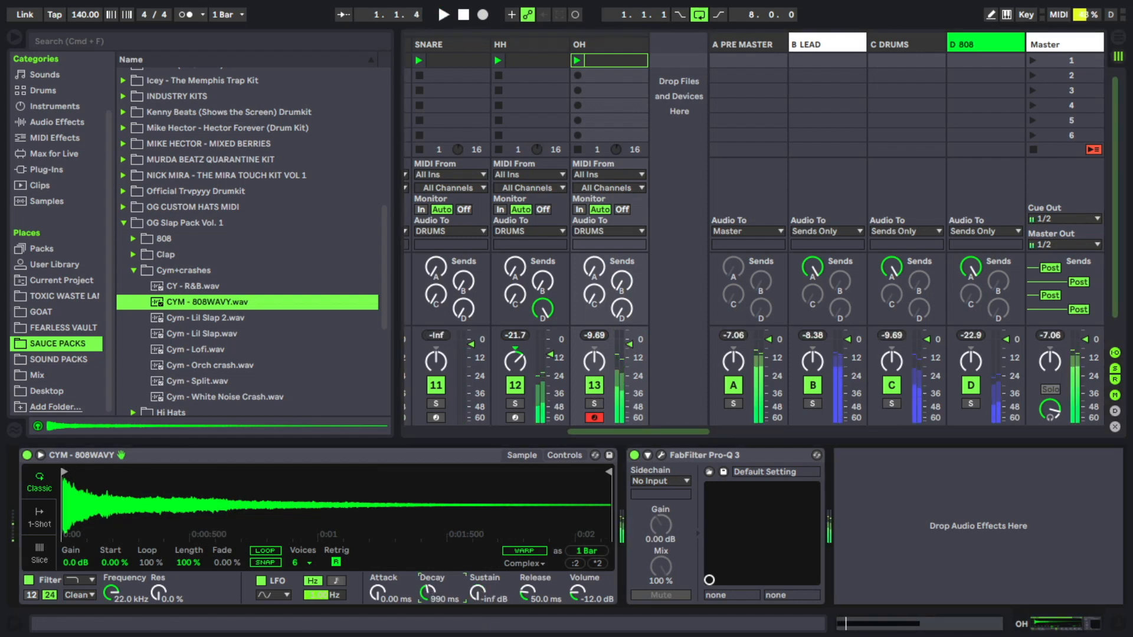
mouse_move(428, 594)
left_mouse_down()
mouse_move(427, 577)
mouse_move(428, 590)
left_mouse_up()
key("space")
key("space")
key("space")
key("space")
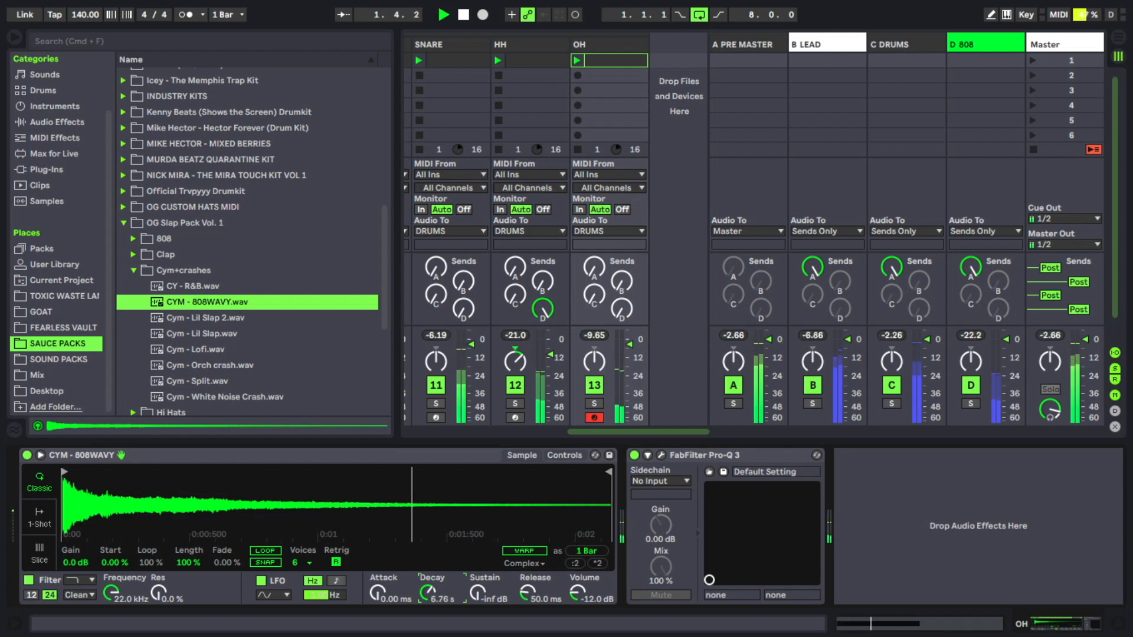
key("space")
key("space")
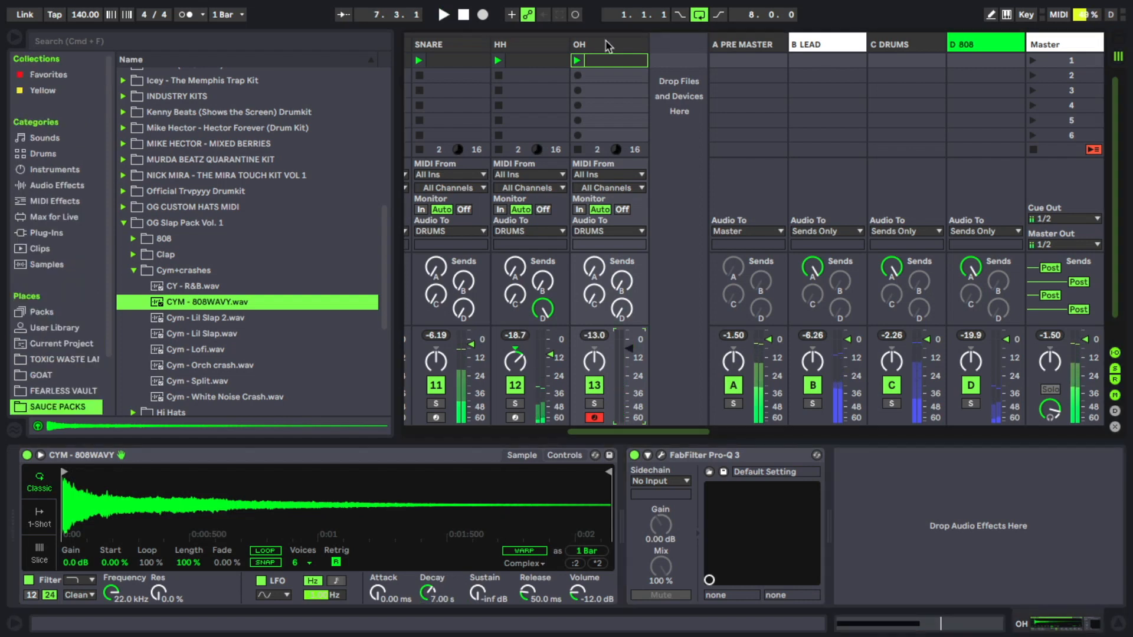
Step: Insert a MIDI track named OH2 after the OH track and load the REV OH.wav sample into its sampler
right_click(608, 45)
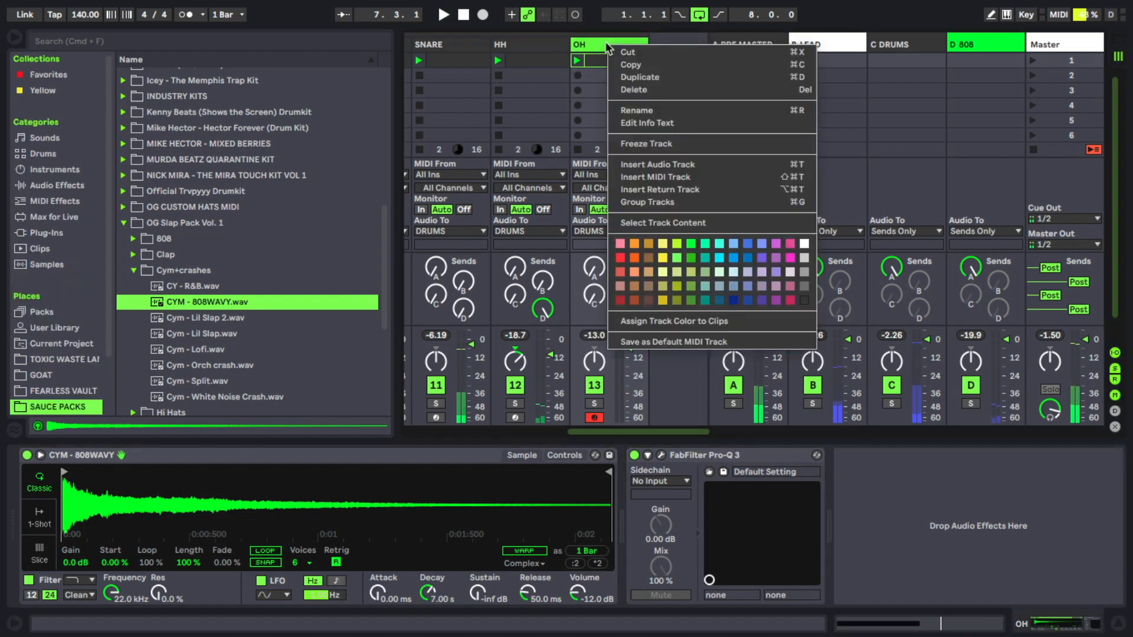
left_click(666, 177)
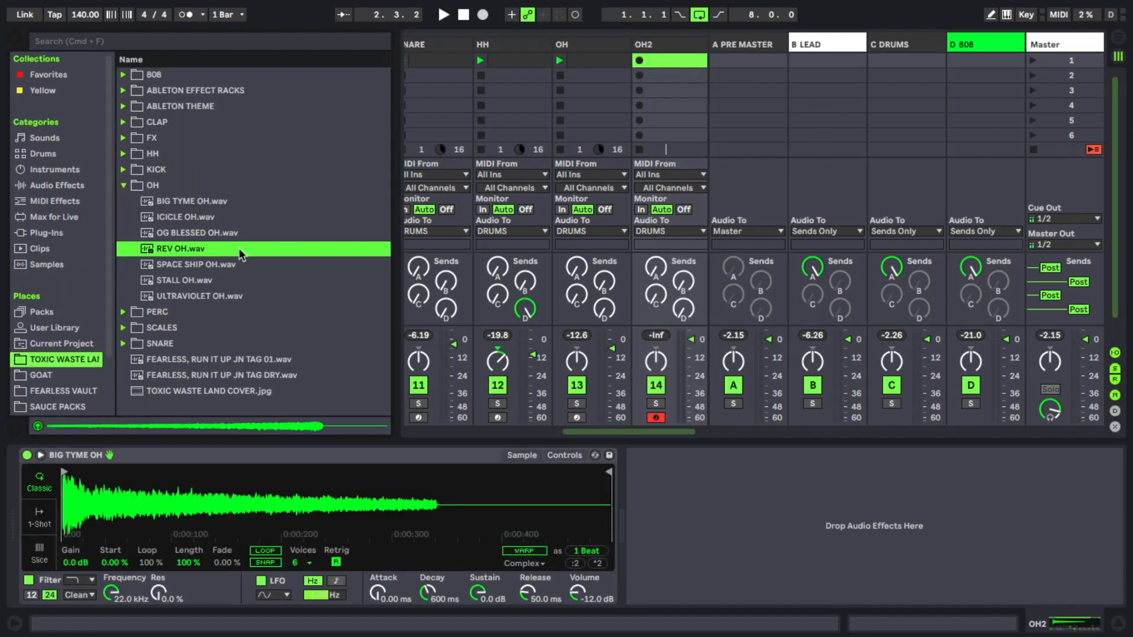
double_click(238, 249)
left_click(267, 563)
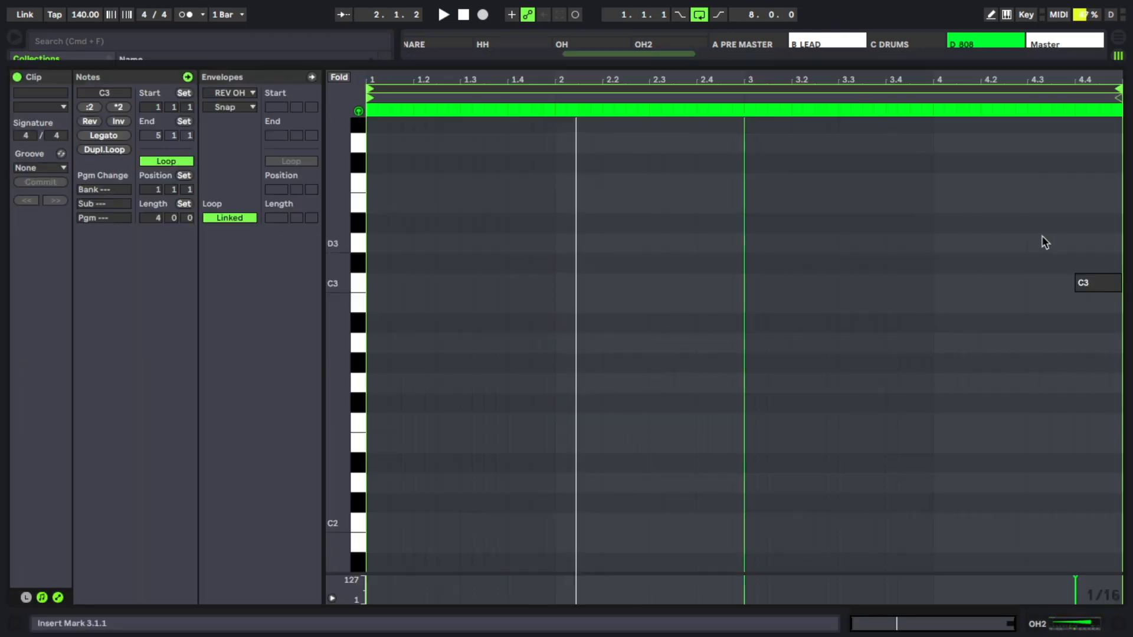
Step: Fit the C3 note in the OH2 clip to span 4.4.1 to 5.1.1 and play the loop
left_click_drag(1056, 240, 1116, 317)
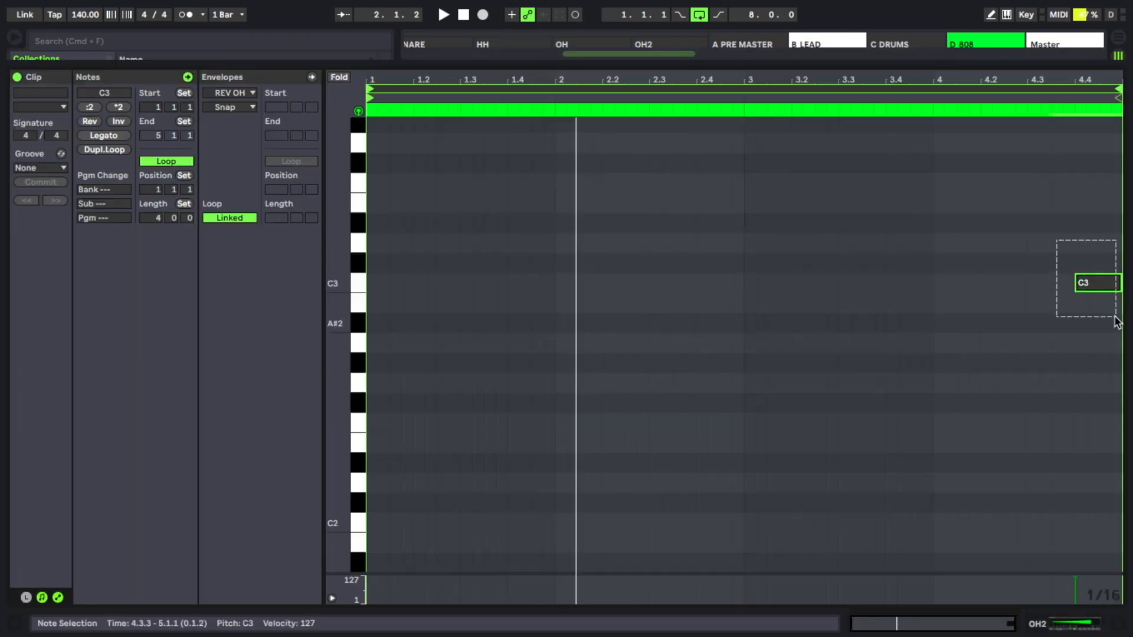
key("space")
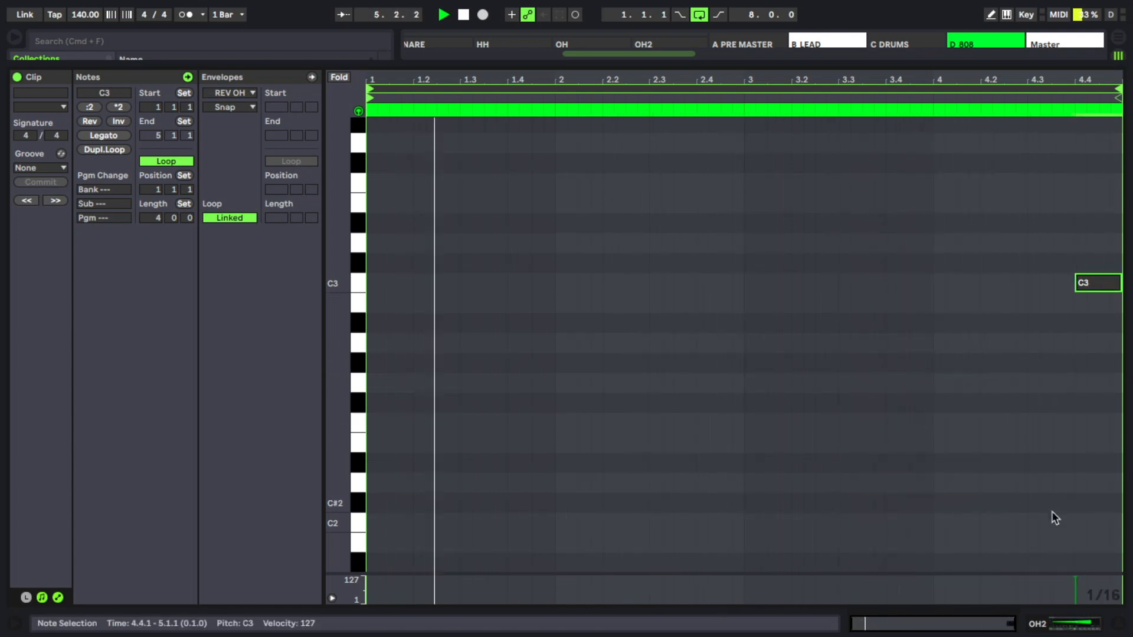
Step: Set the OH2 track's volume to about -10 dB, pan it left and pan the OH track slightly right
left_click(1073, 620)
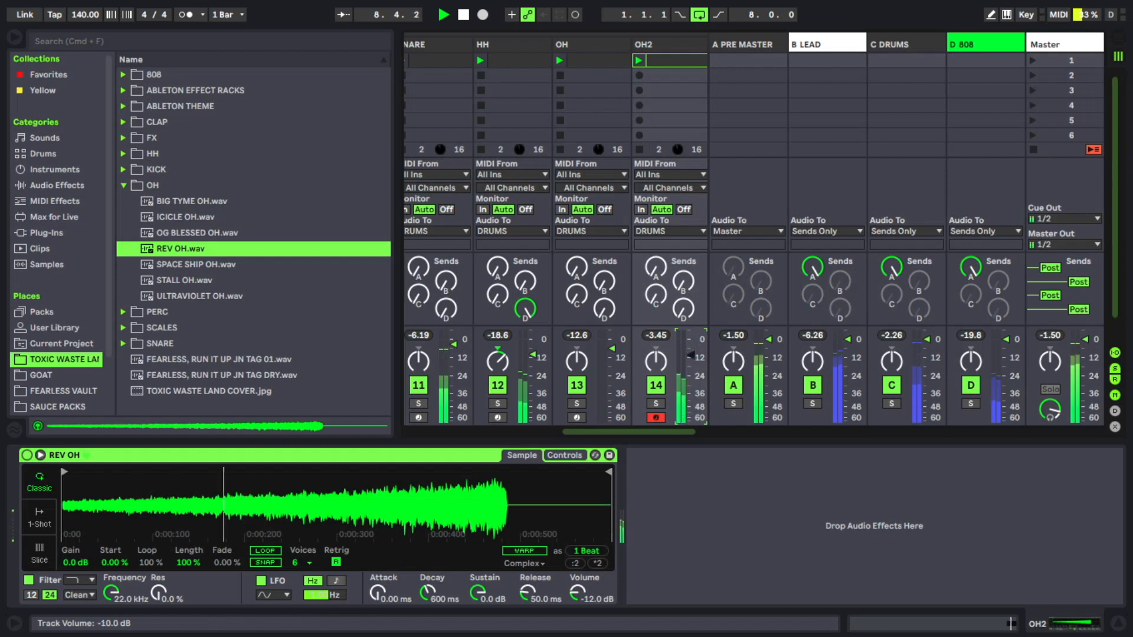
left_click_drag(690, 357, 690, 356)
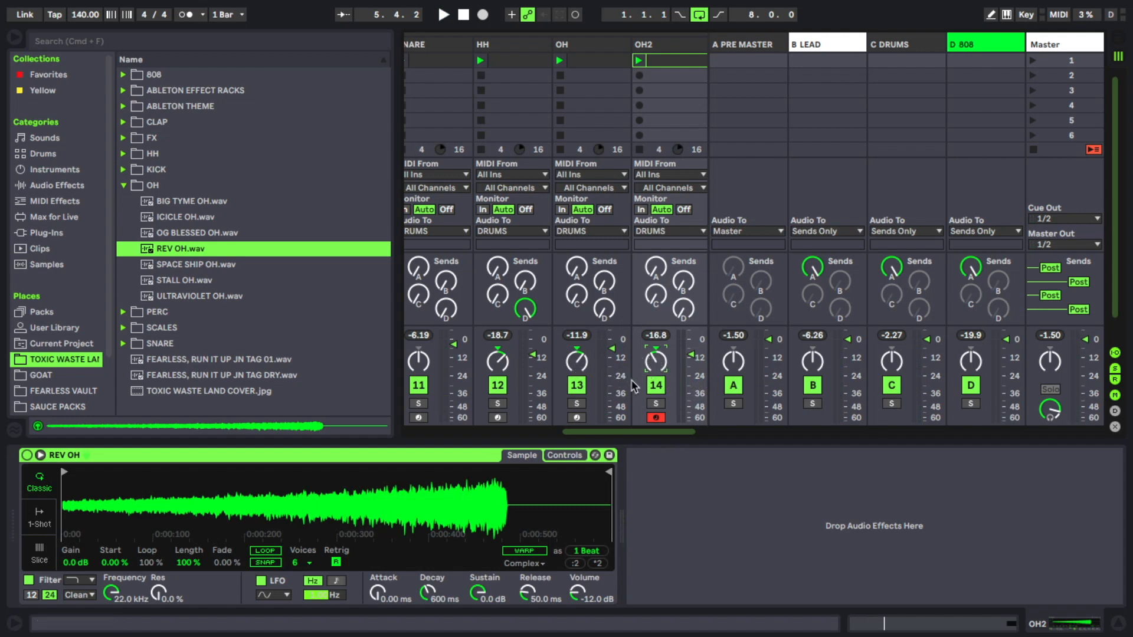
key("space")
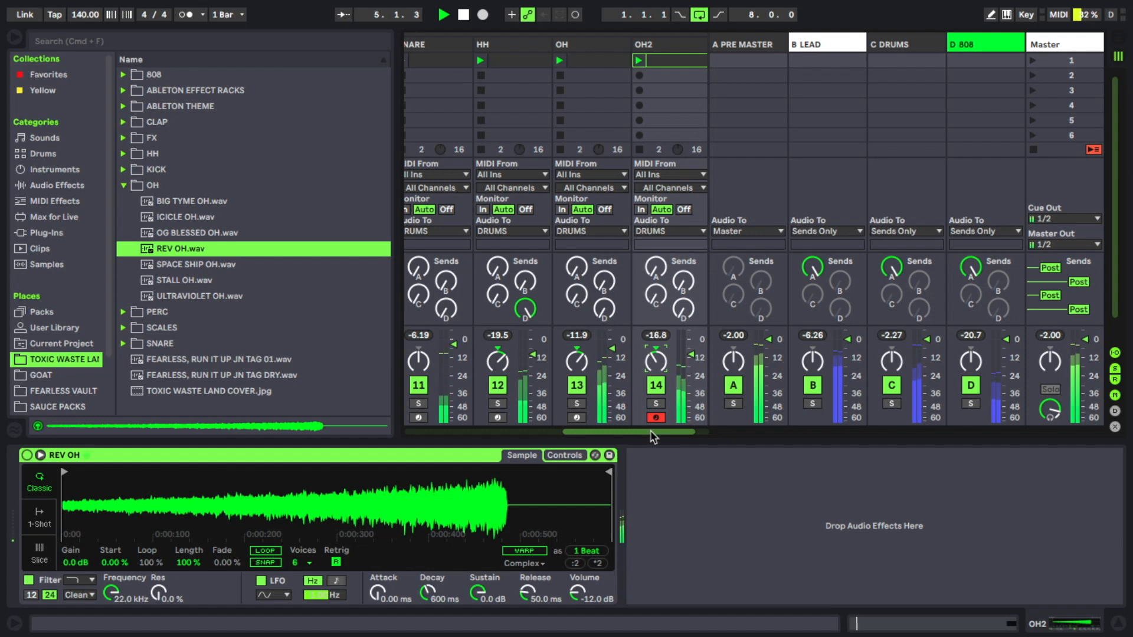
Step: Solo the OH2 track and add the ValhallaVintageVerb reverb to it with a 100% mix
left_click(579, 403)
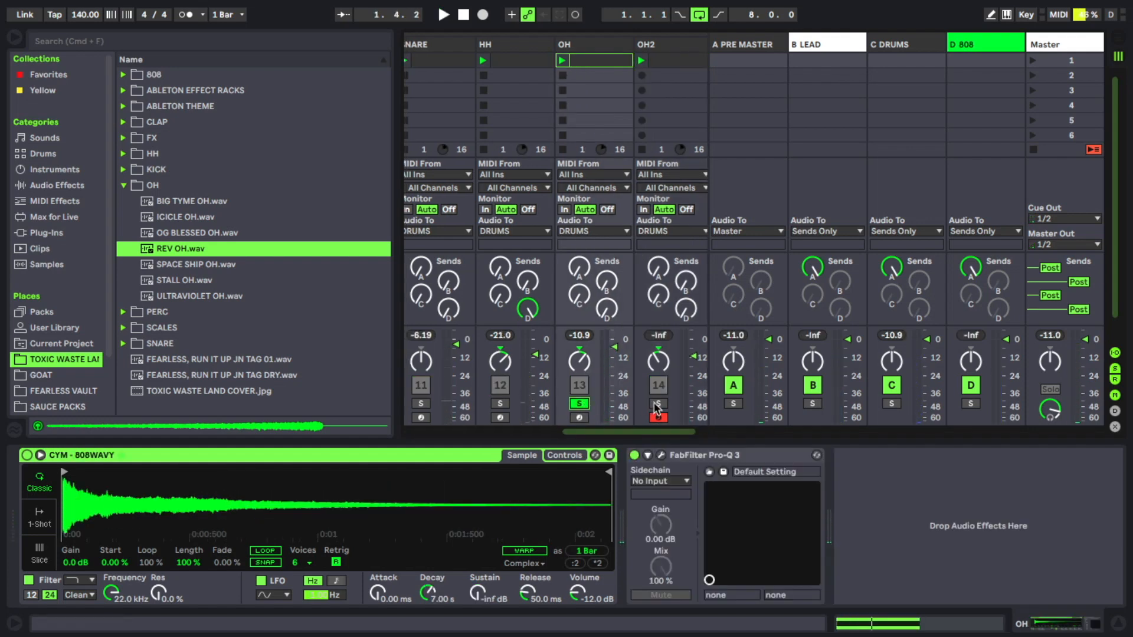
scroll(685, 422, "right", 2)
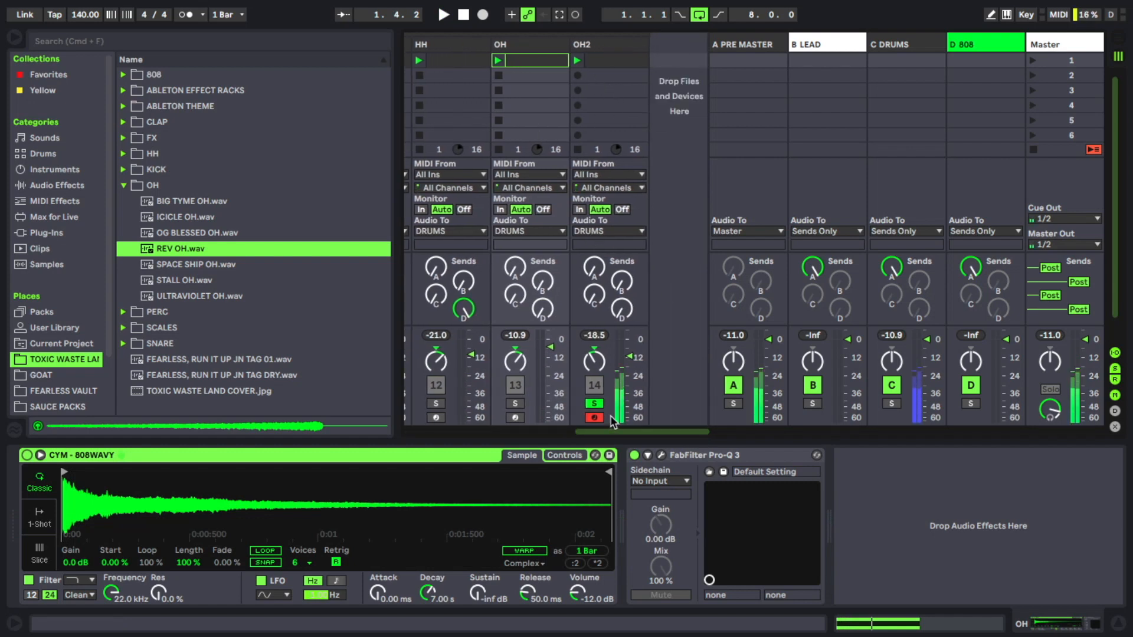
left_click(124, 186)
scroll(71, 339, "down", 3)
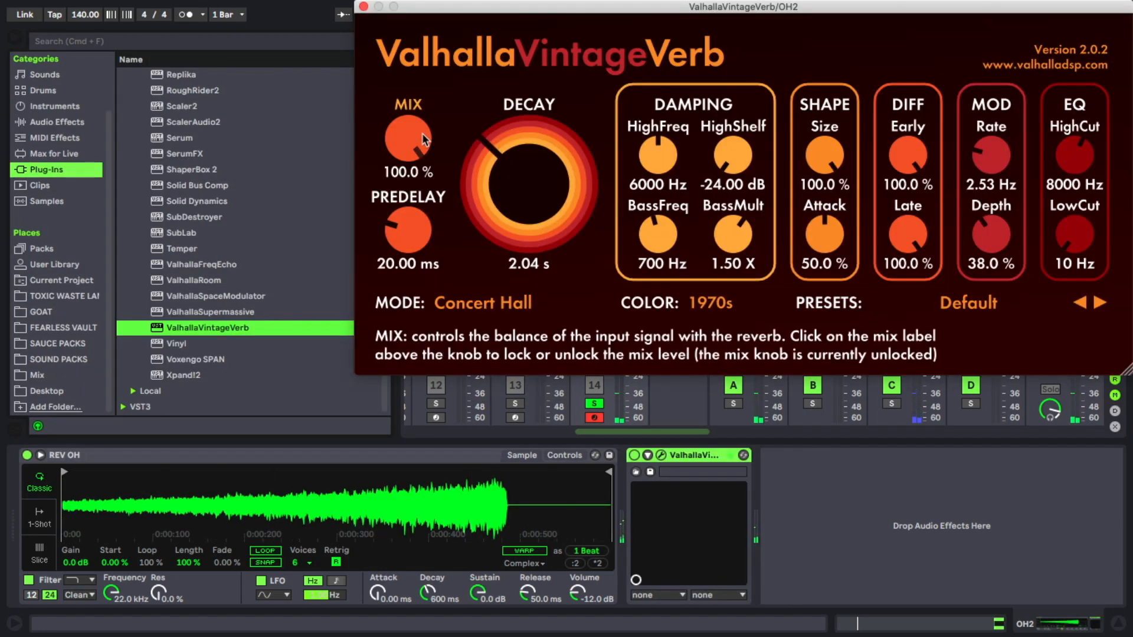
left_click(363, 5)
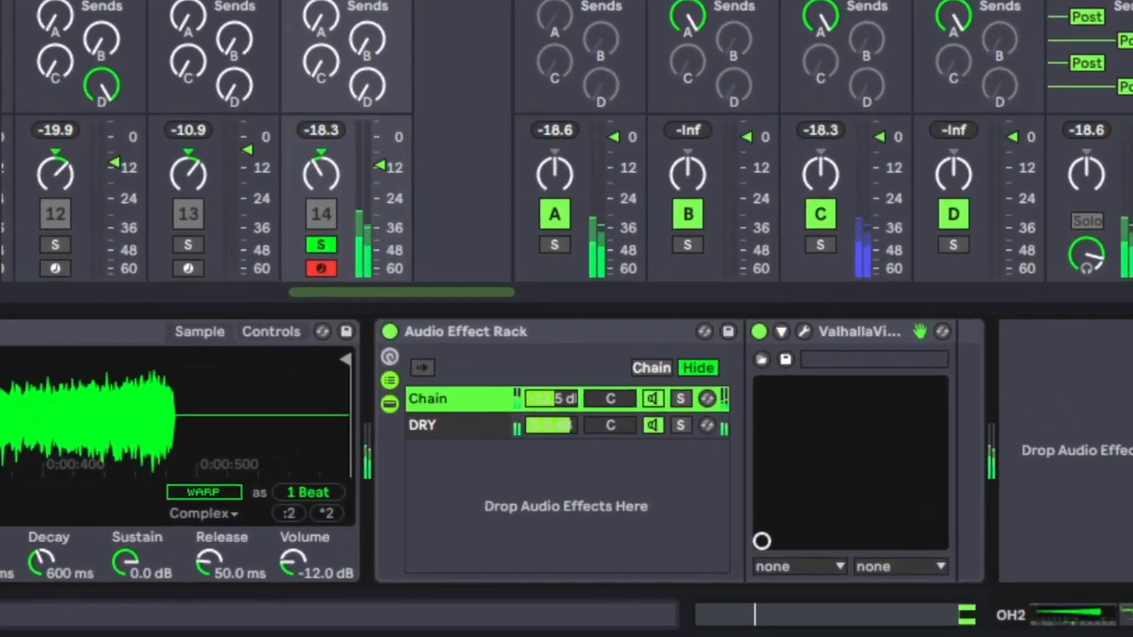
Step: Set the reverb chain to -10.2 dB in OH2's Audio Effect Rack and compare the sound with the rack off and on
left_click_drag(544, 399, 544, 396)
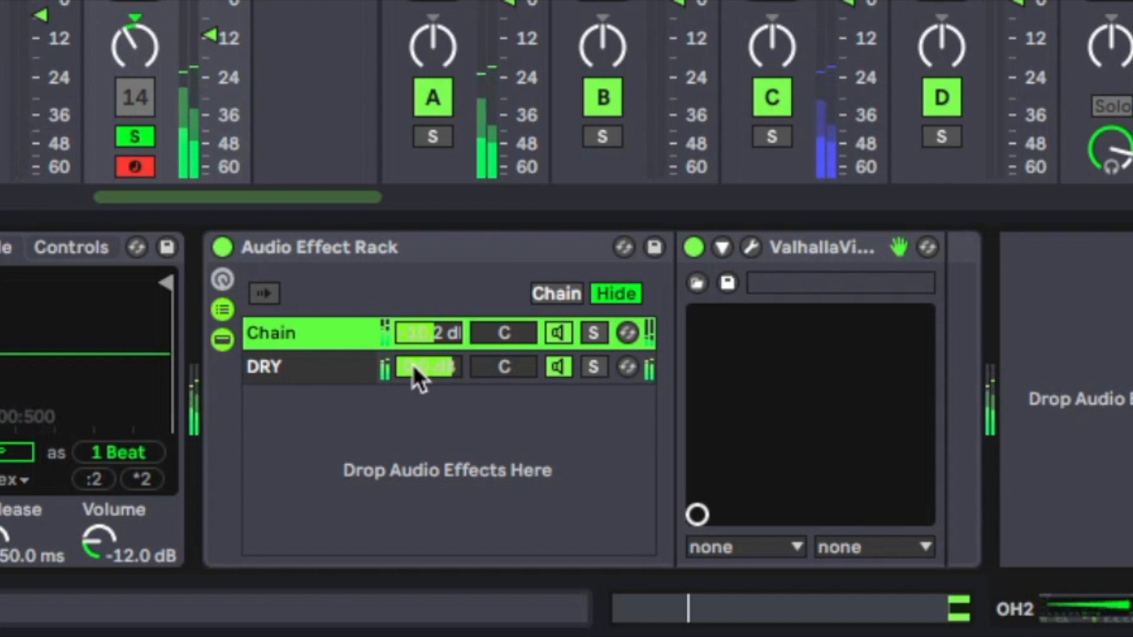
left_click(222, 247)
left_click(222, 247)
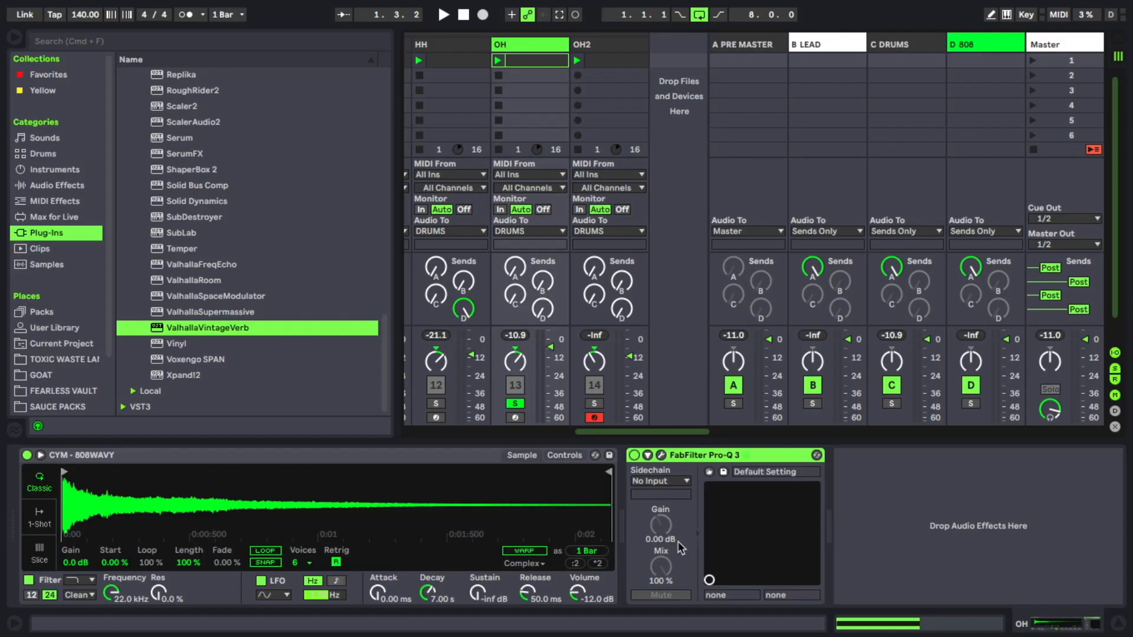
Step: Paste the reverb rack onto the OH track, place it before FabFilter Pro-Q 3 and adjust its reverb chain volume
left_click(902, 491)
key("ctrl+v")
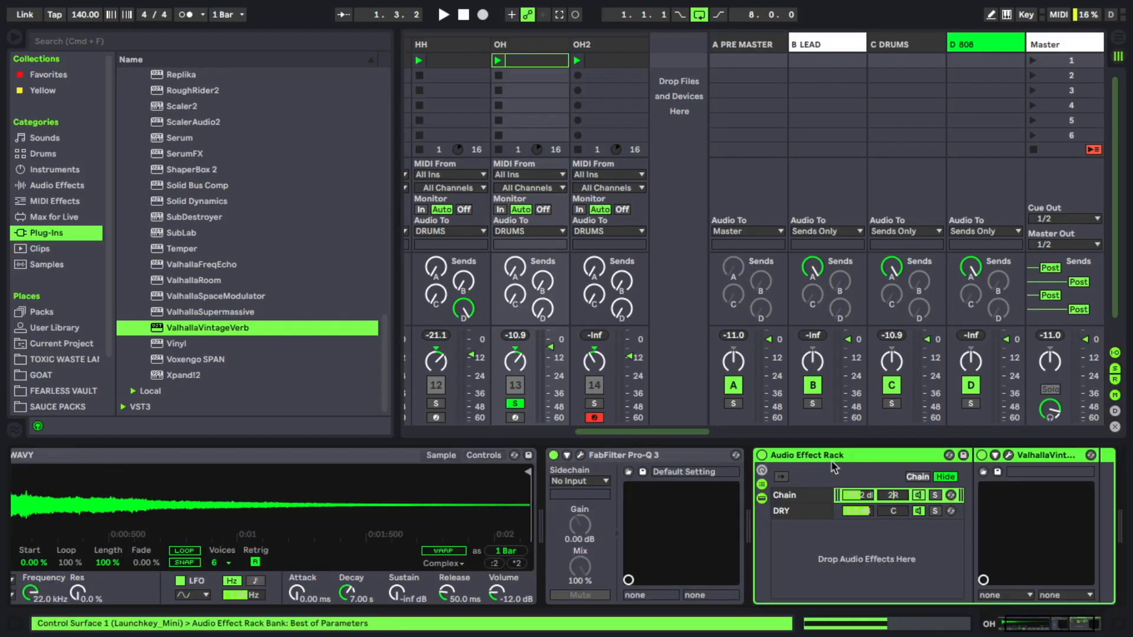
left_click_drag(565, 460, 564, 460)
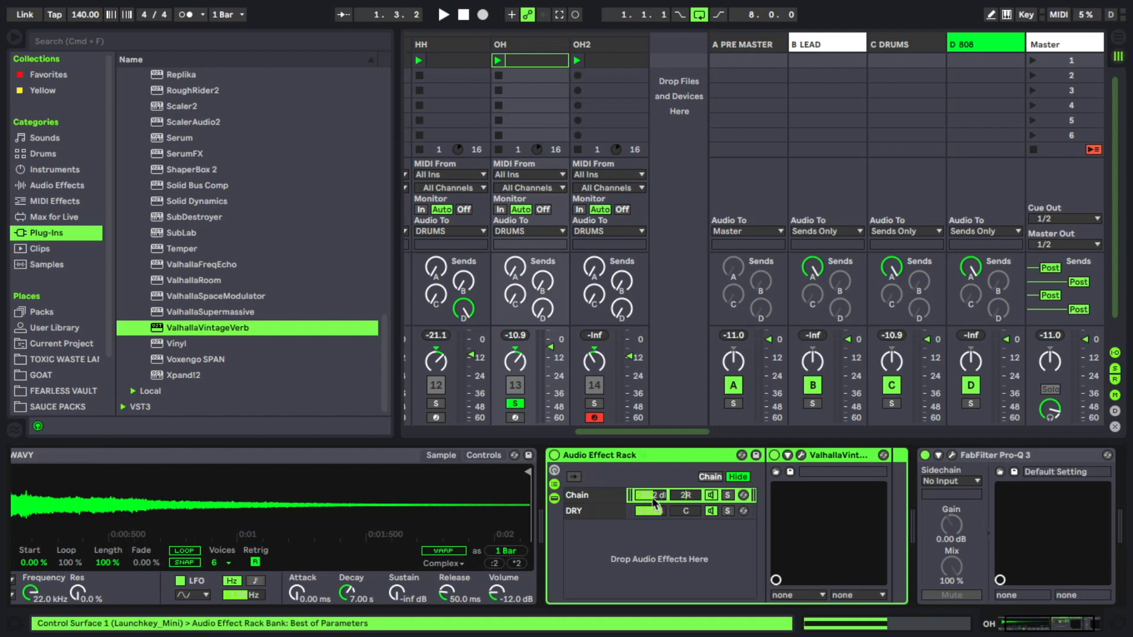
left_click(652, 498)
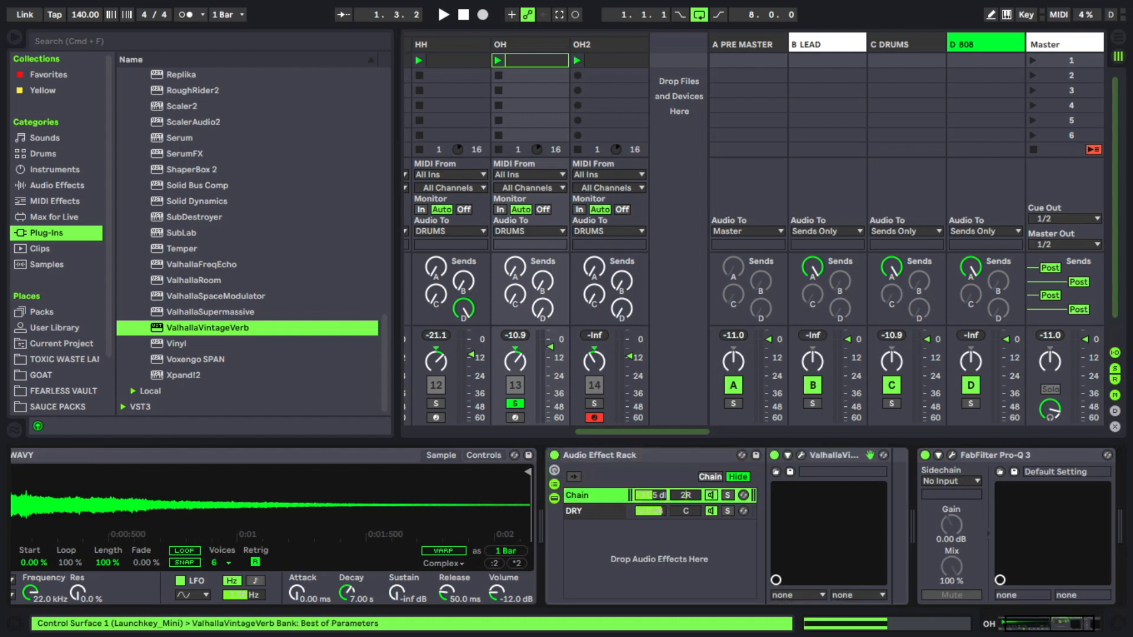
left_click_drag(651, 497, 651, 498)
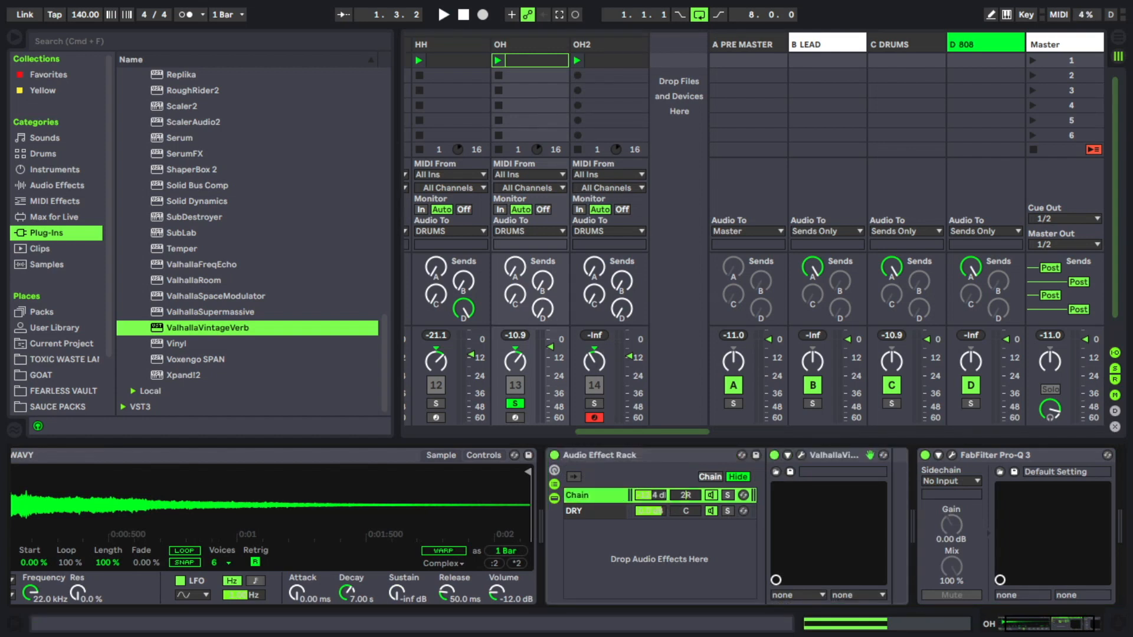
Step: Compare the OH track with its reverb rack on and off, fine-tuning the reverb chain's volume and panning the chain left
key("space")
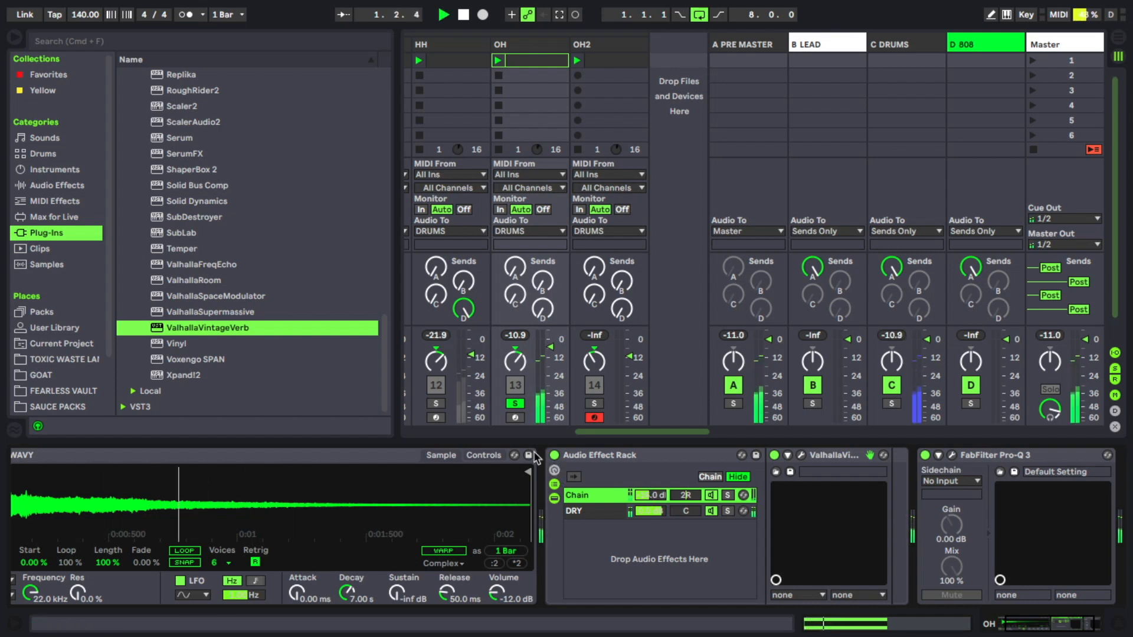
left_click(555, 455)
left_click(555, 455)
key("space")
key("space")
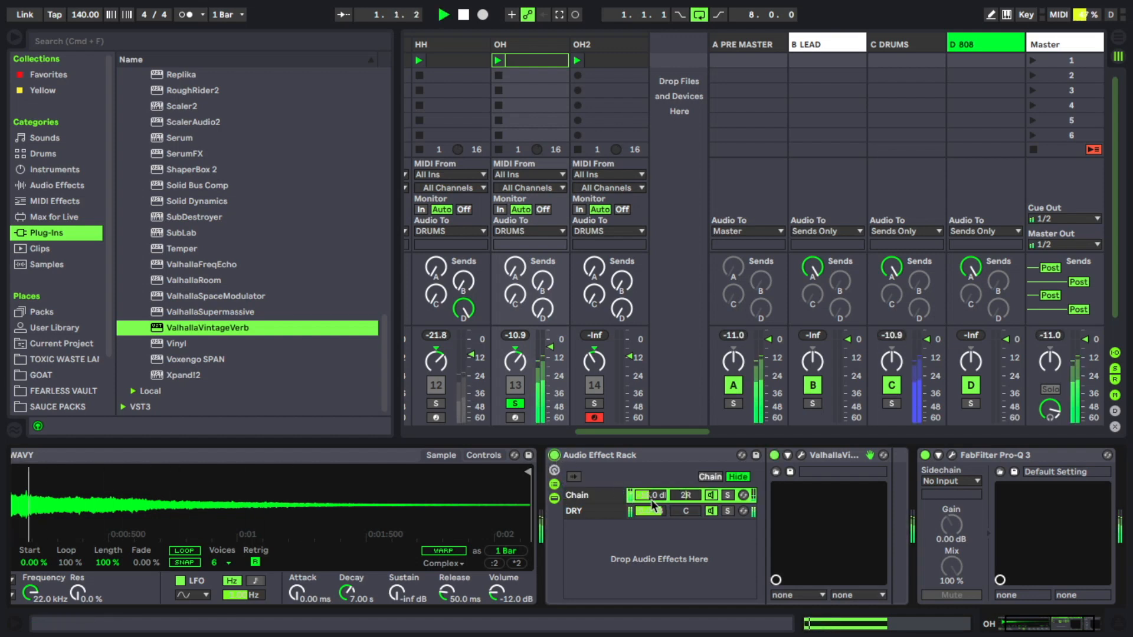
left_click(652, 496)
key("space")
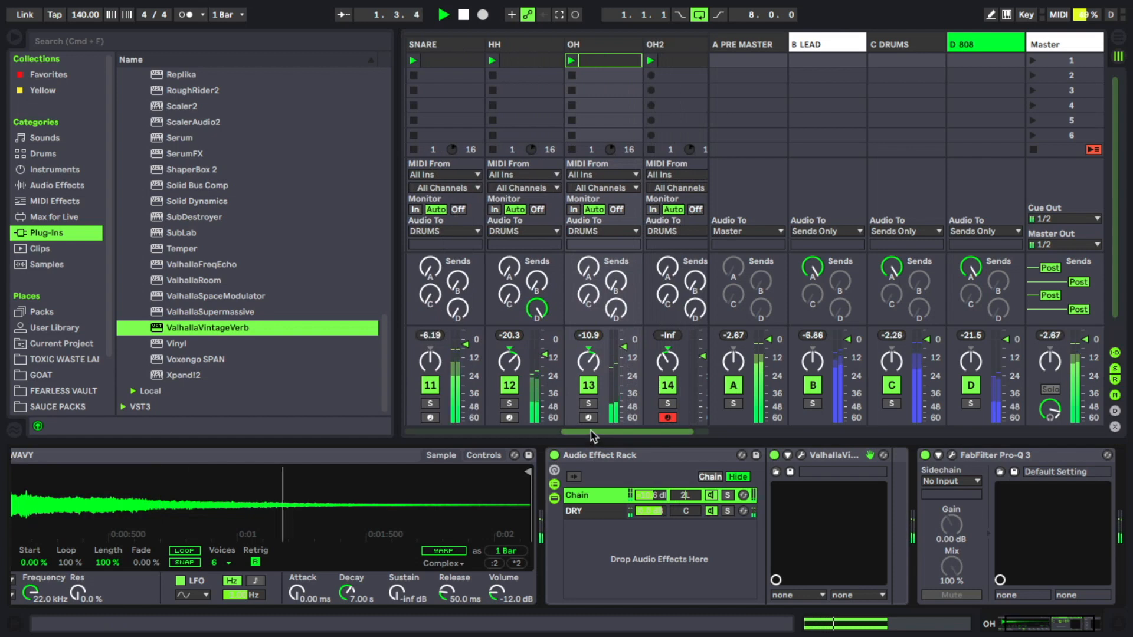
Step: Rebalance the drum mix with OH at -5.3 dB, SNARE at -2.0 dB and CLAP slightly louder
left_click_drag(625, 352, 625, 353)
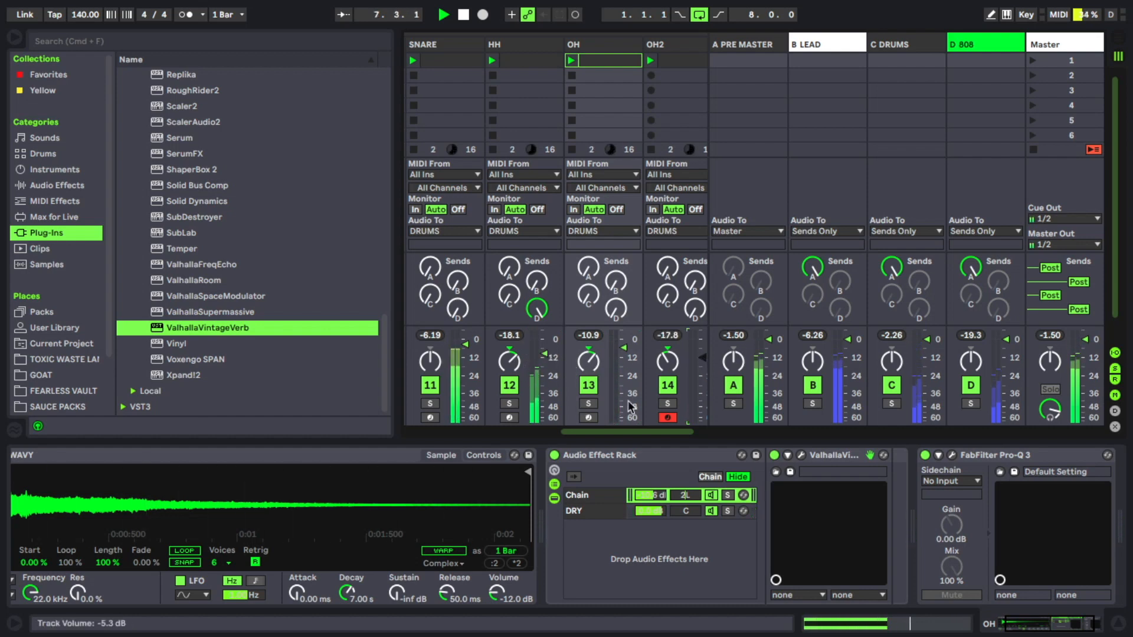
scroll(599, 429, "left", 3)
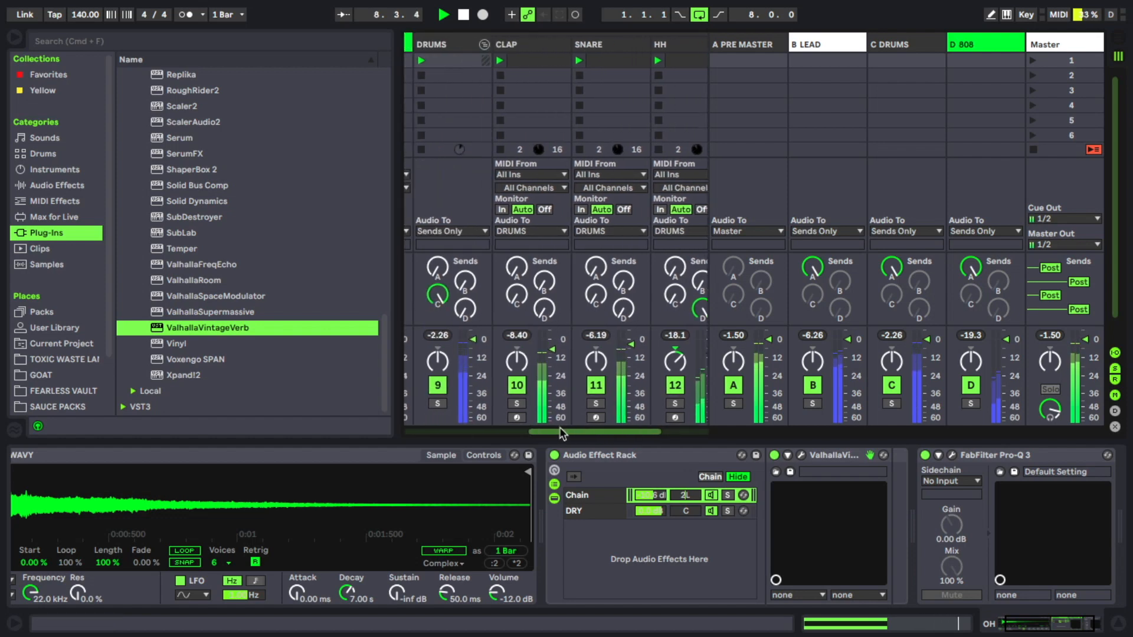
left_click_drag(633, 354, 633, 345)
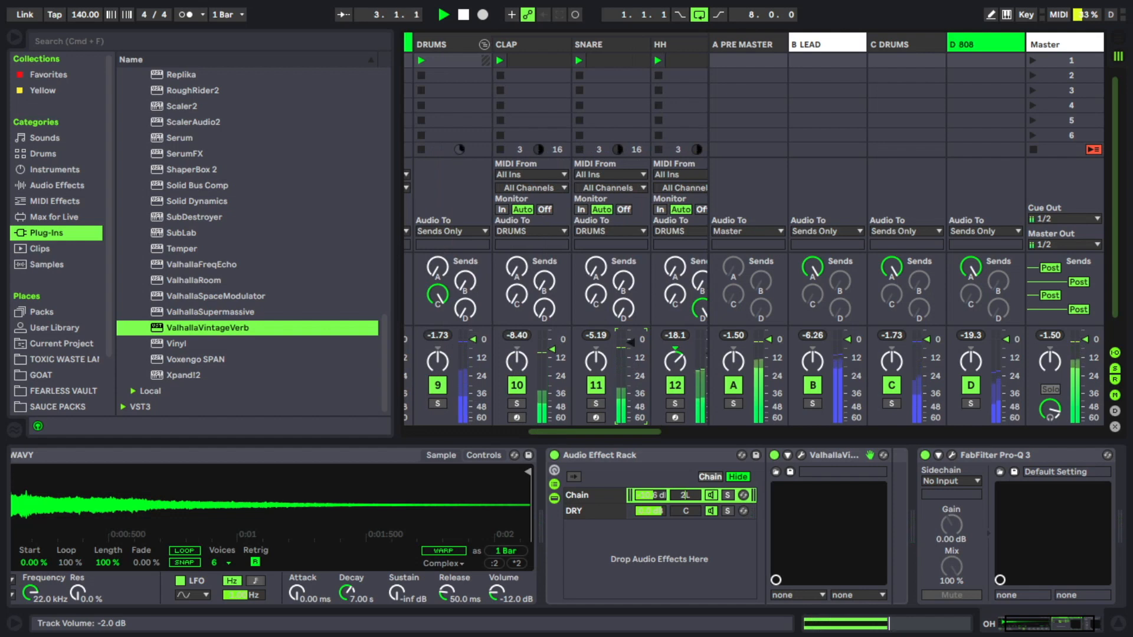
left_click(552, 346)
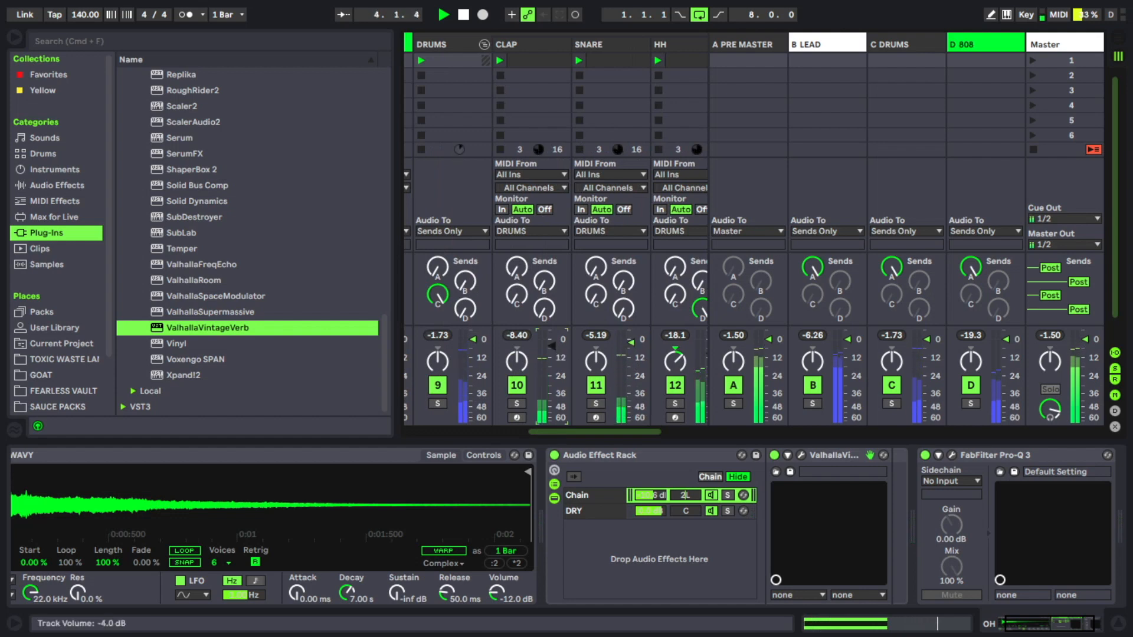
Step: Replace the CLAP track's sample with COBRA STRIKE CLAP.wav and audition it in the loop
left_click(516, 386)
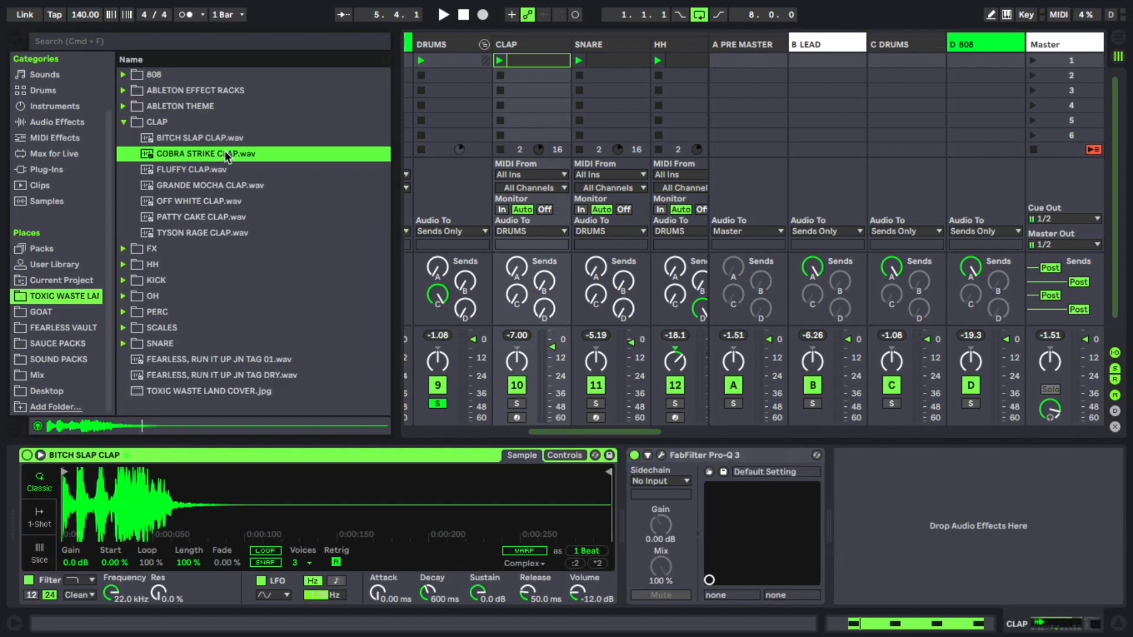
double_click(226, 154)
key("space")
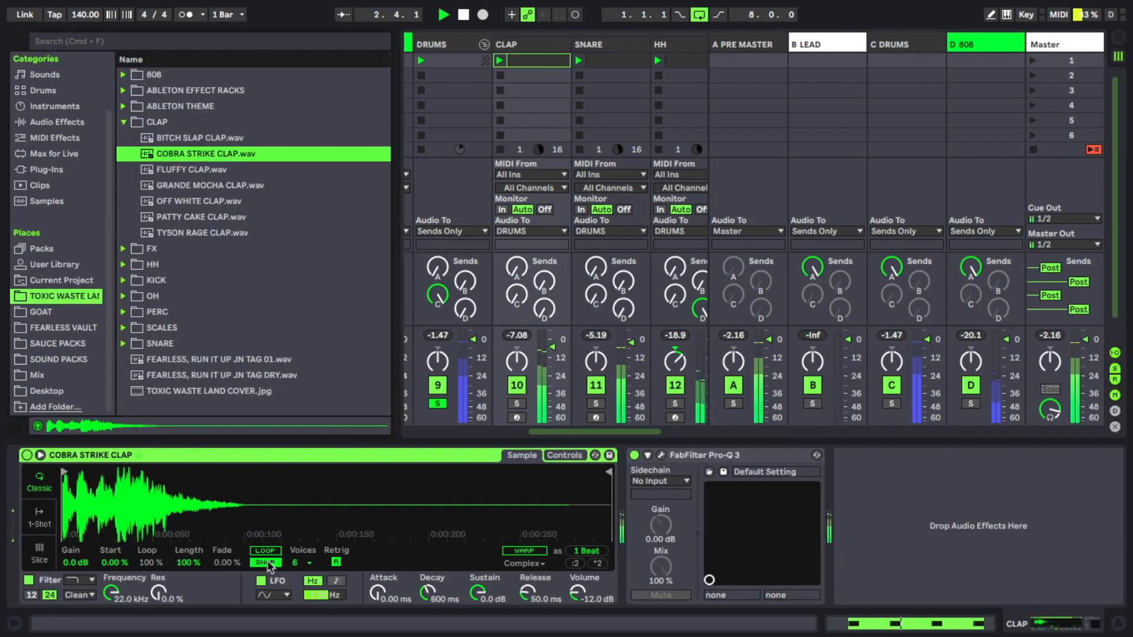
key("space")
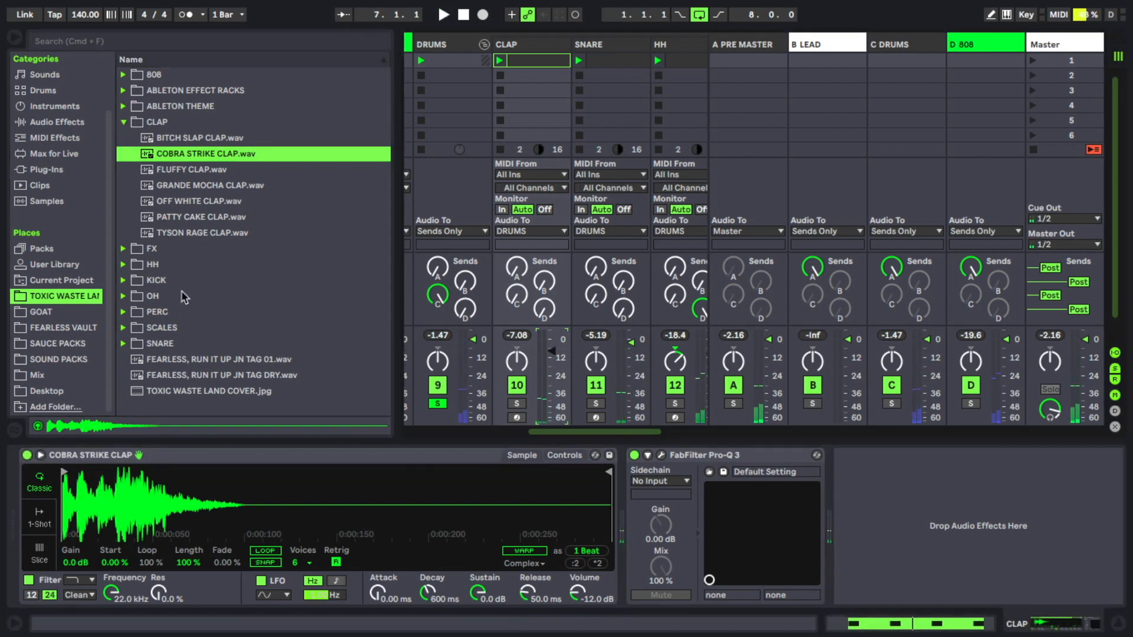
Step: Set the CLAP track's volume to -7.0 dB and listen to it in the full beat
left_click(195, 156)
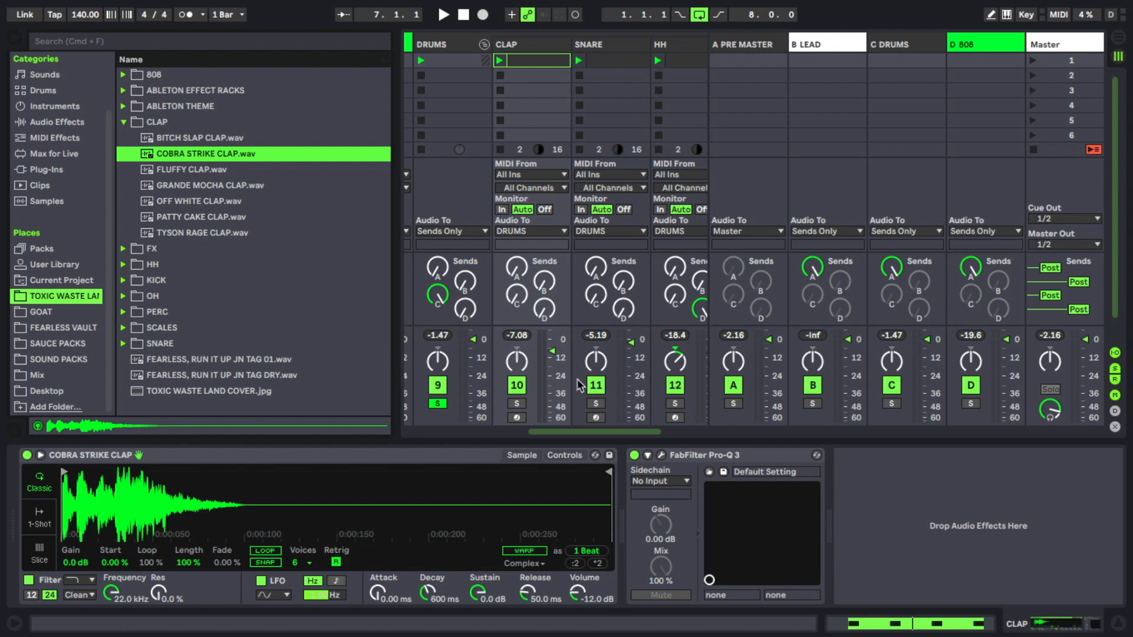
key("space")
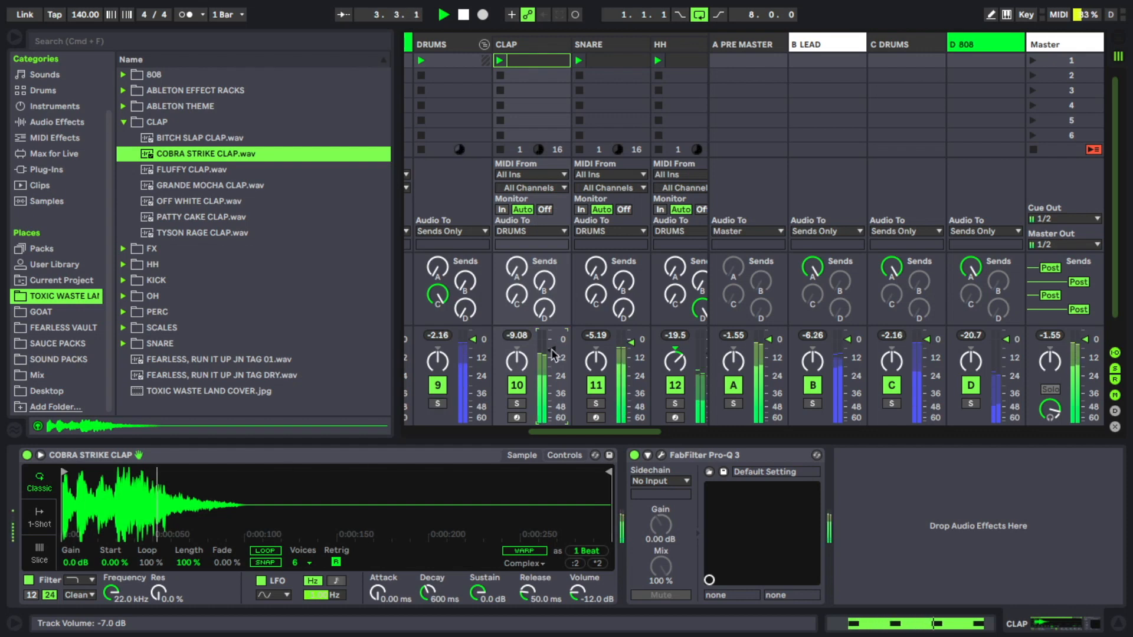
mouse_move(567, 433)
left_mouse_down()
mouse_move(596, 440)
mouse_move(458, 437)
mouse_move(559, 439)
left_mouse_up()
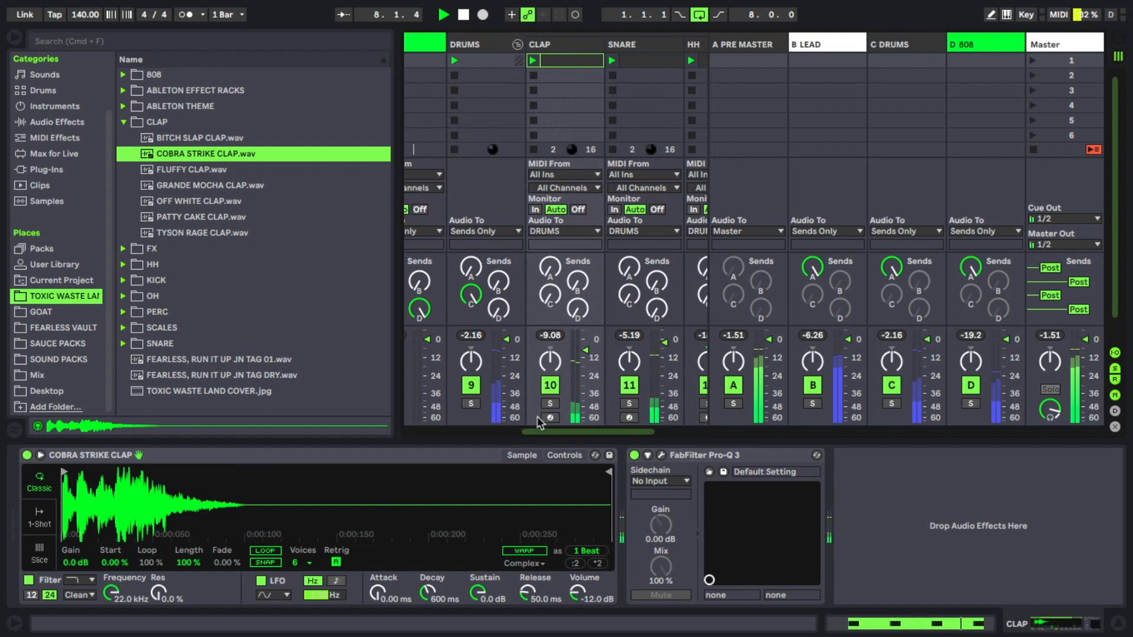